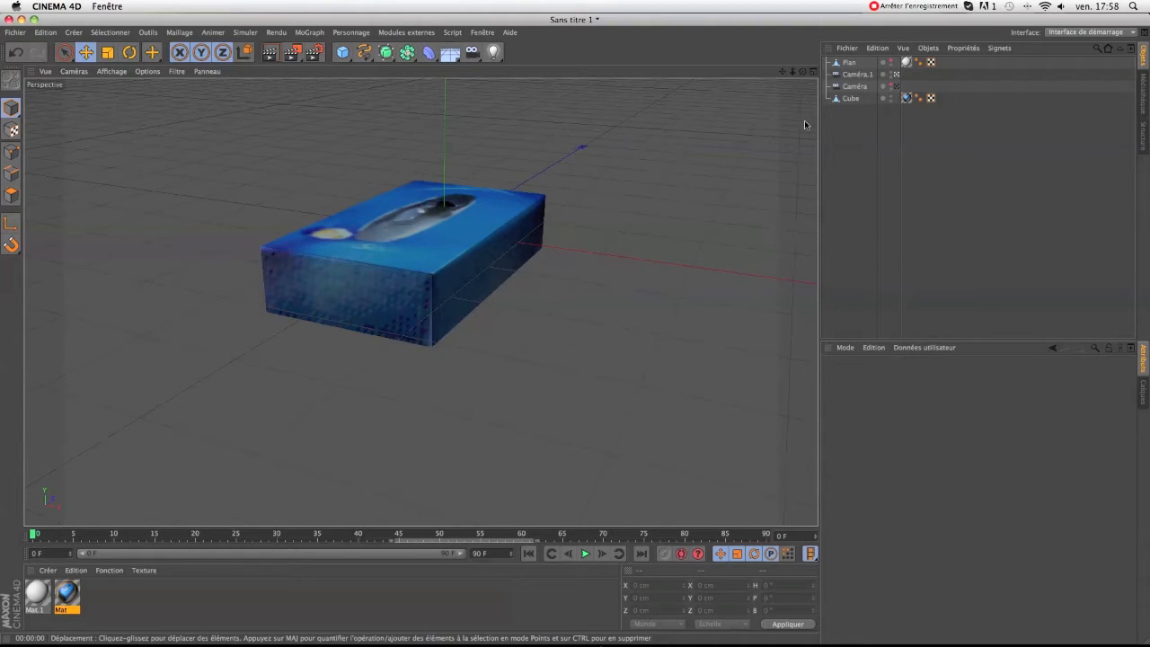
- Inspect the Mat material's colour texture and the output size in the render settings
double_click(67, 592)
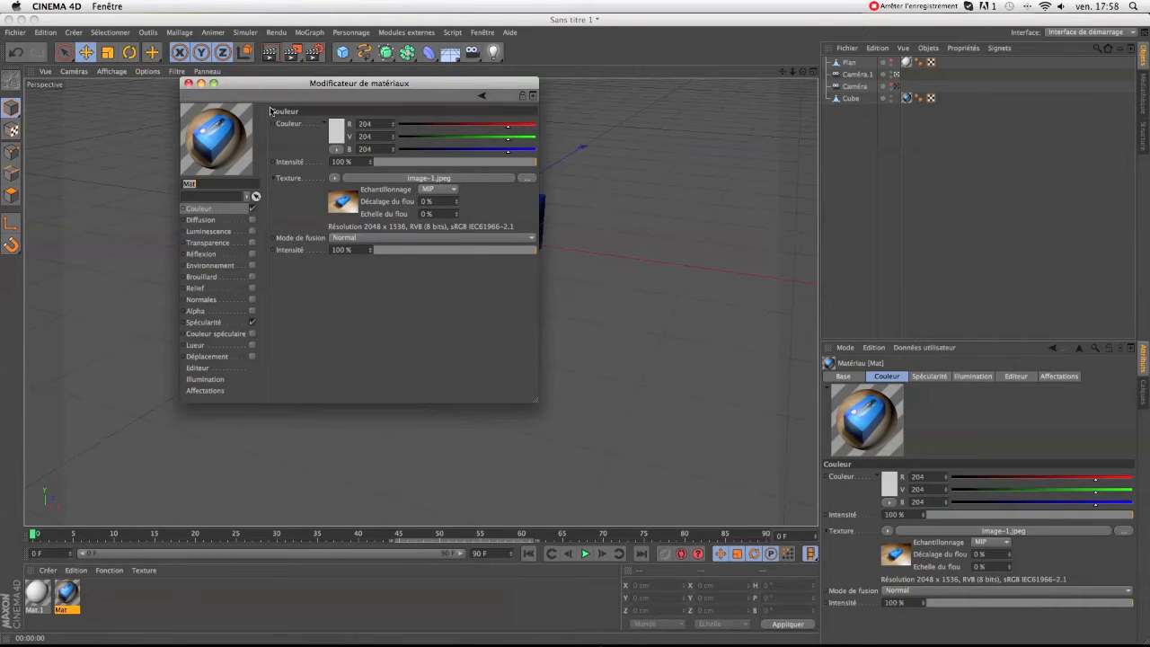
left_click(188, 84)
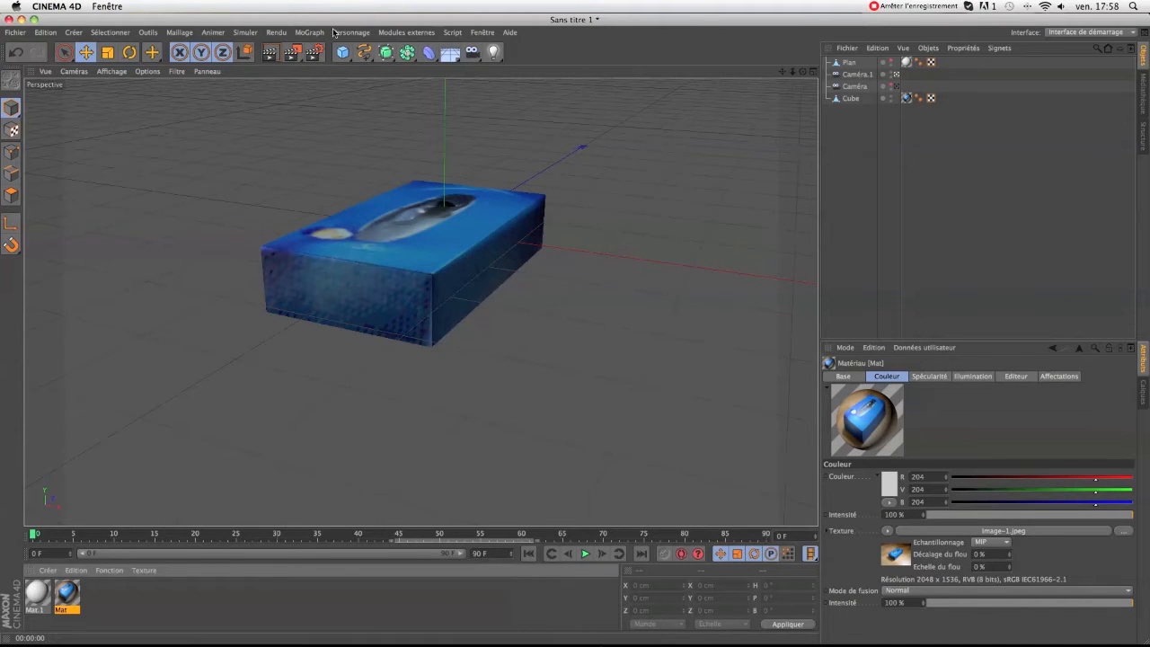
left_click(314, 52)
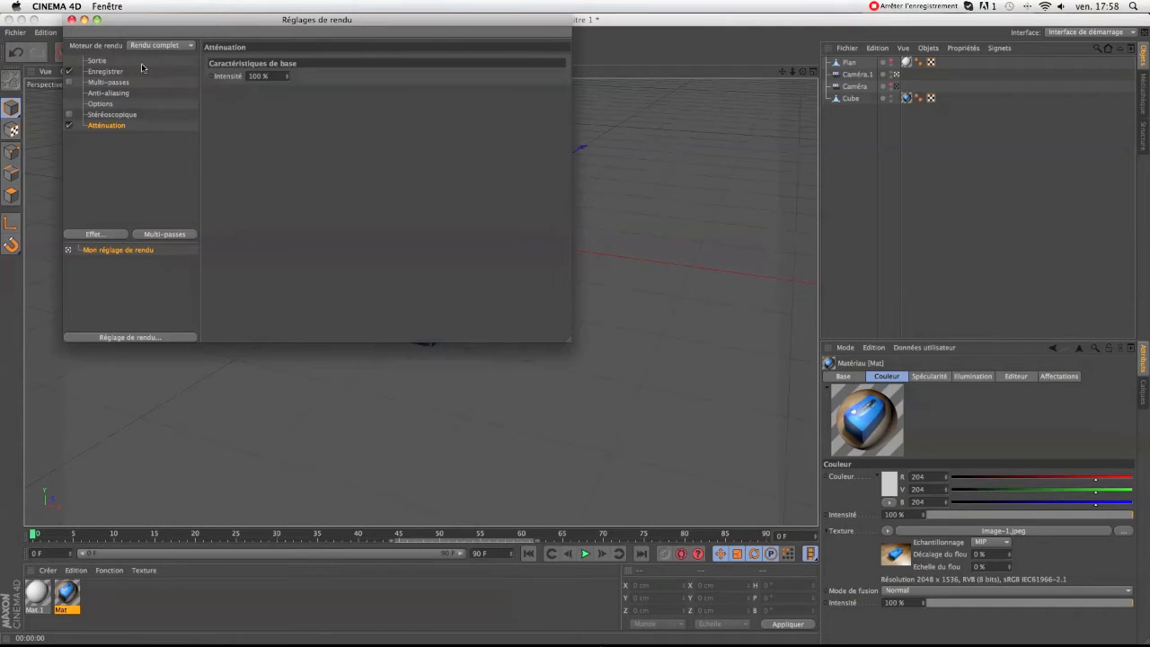
left_click(97, 60)
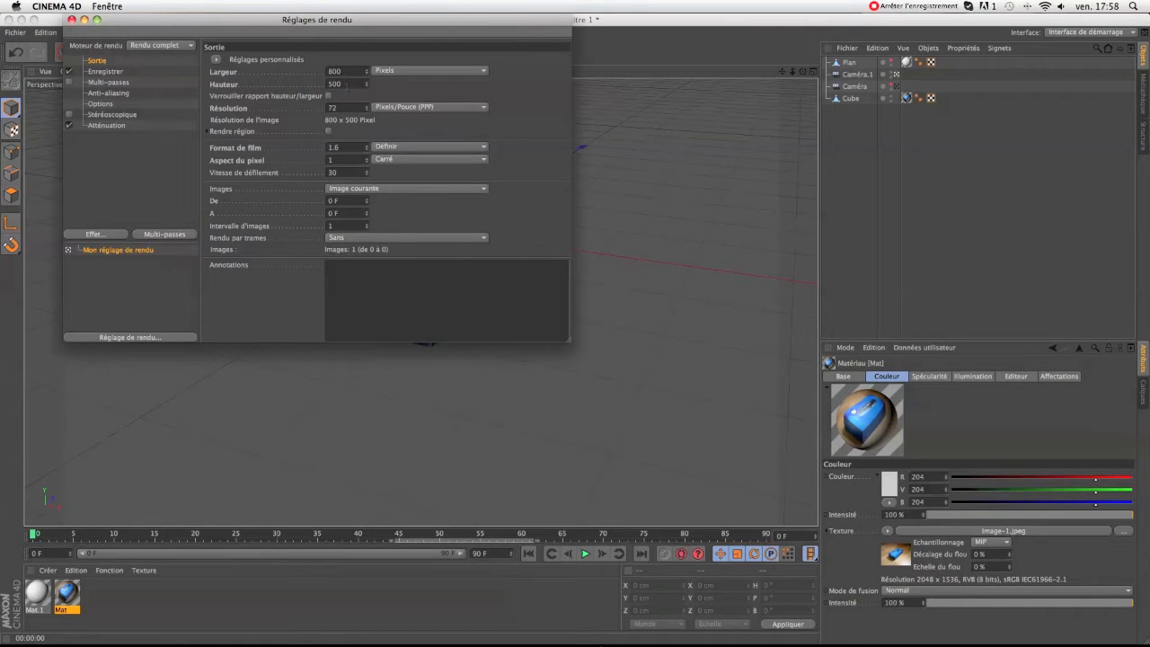
left_click(71, 19)
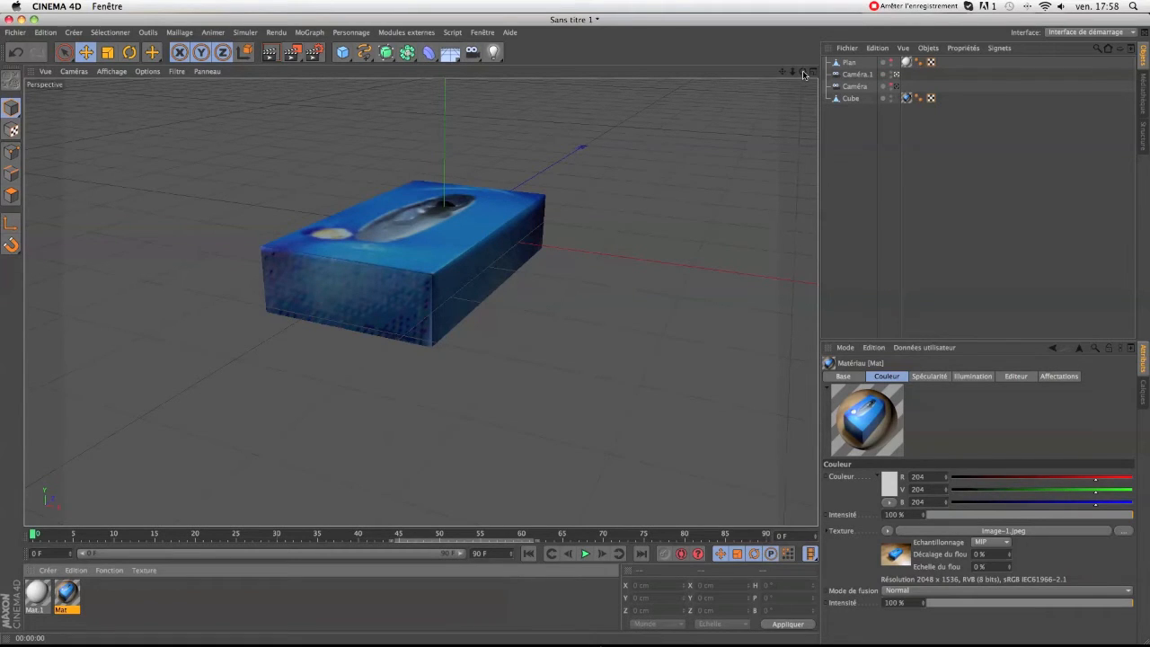
- Leave the Caméra.1 view and examine the textured box and its mesh from a free viewpoint
left_click(896, 74)
left_click_drag(803, 73, 840, 116)
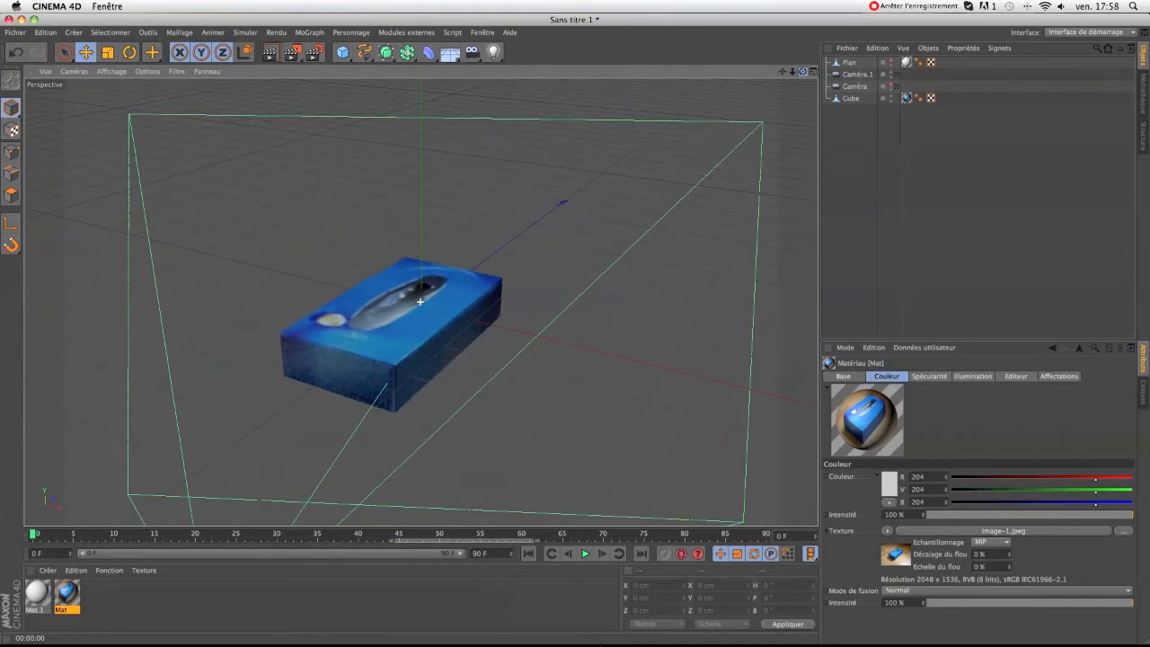
left_click_drag(792, 71, 575, 333)
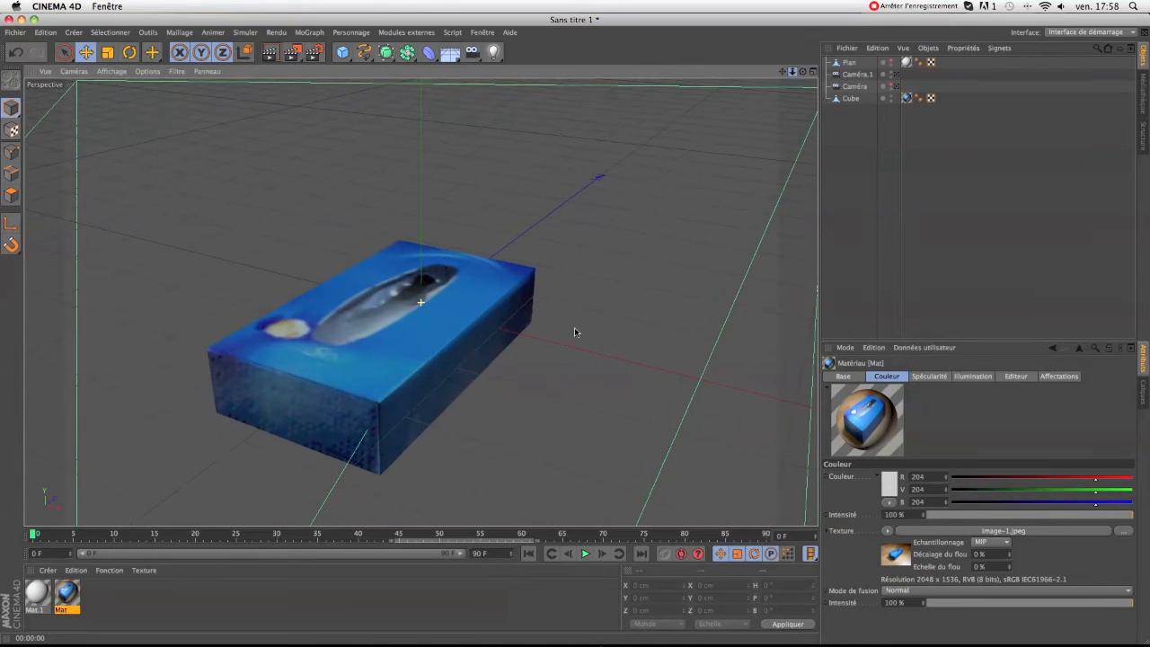
left_click(852, 62)
left_click(850, 99)
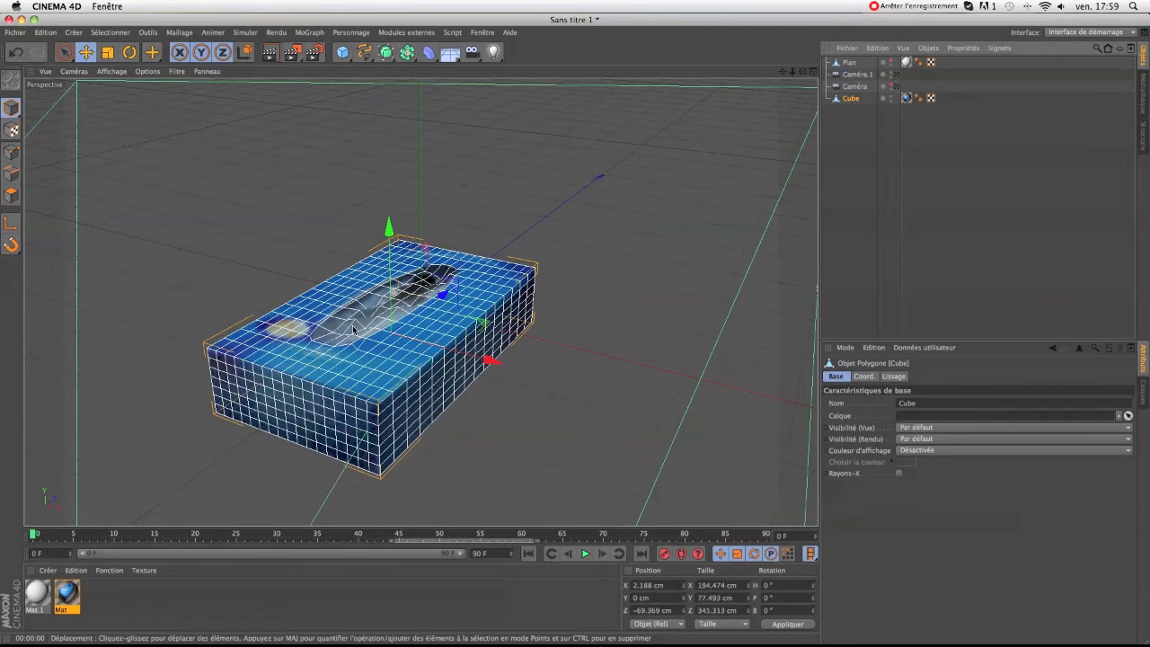
- Show the Plan tissue object in the box opening, render the perspective view, and toggle the object's visibility again
left_click(892, 61)
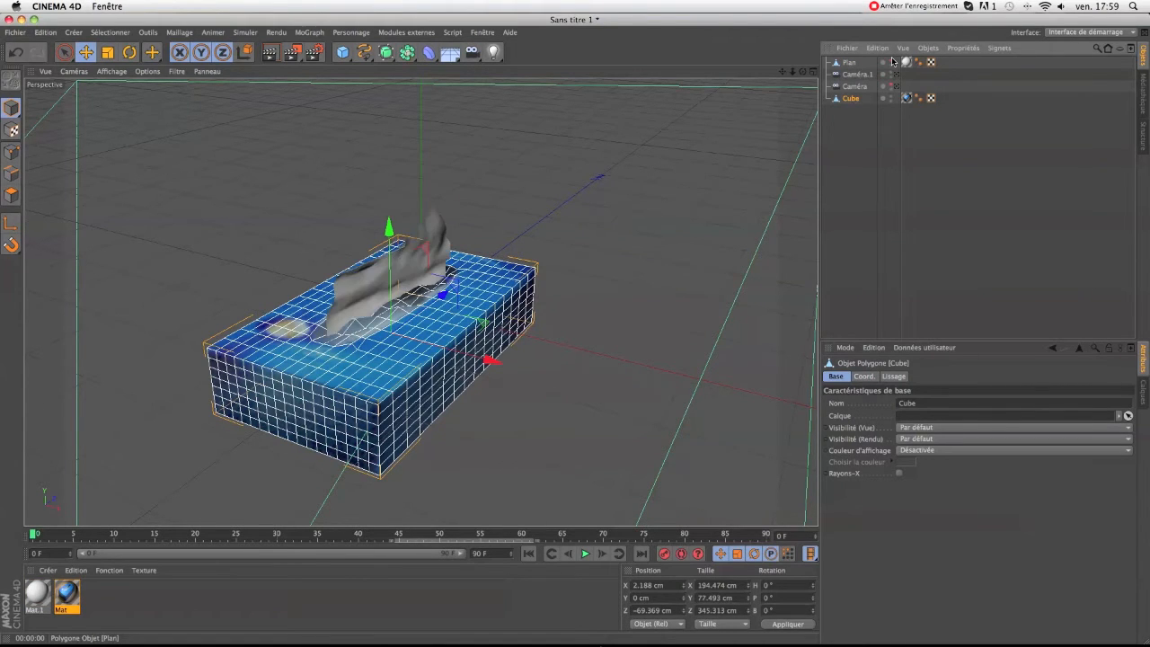
left_click(863, 212)
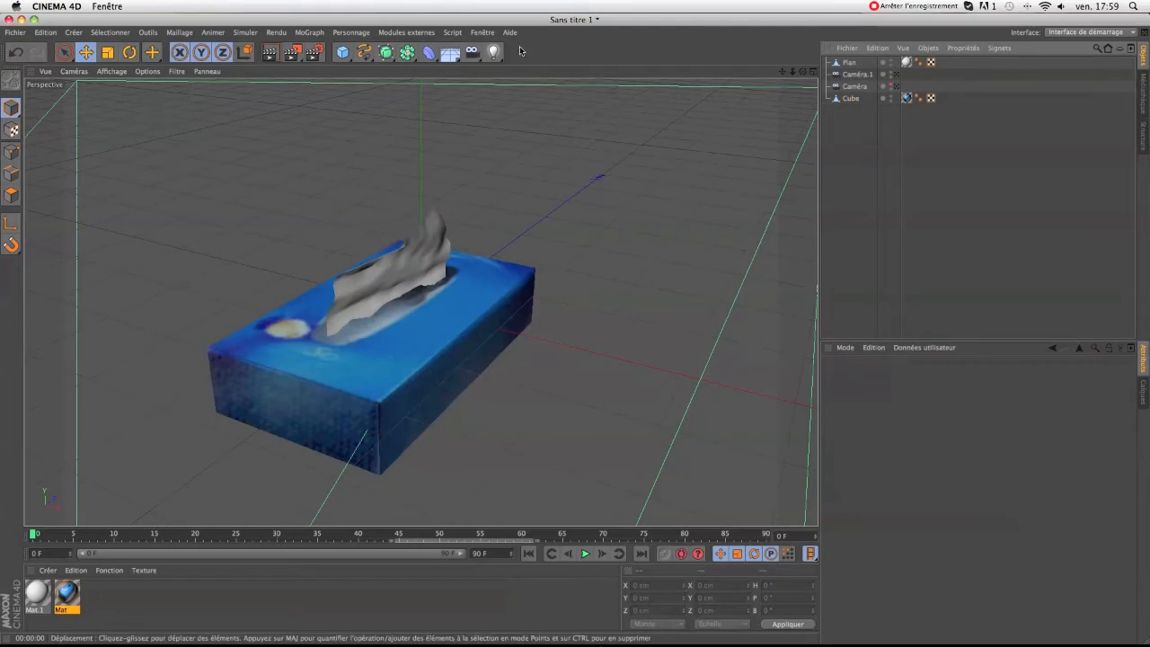
left_click(269, 55)
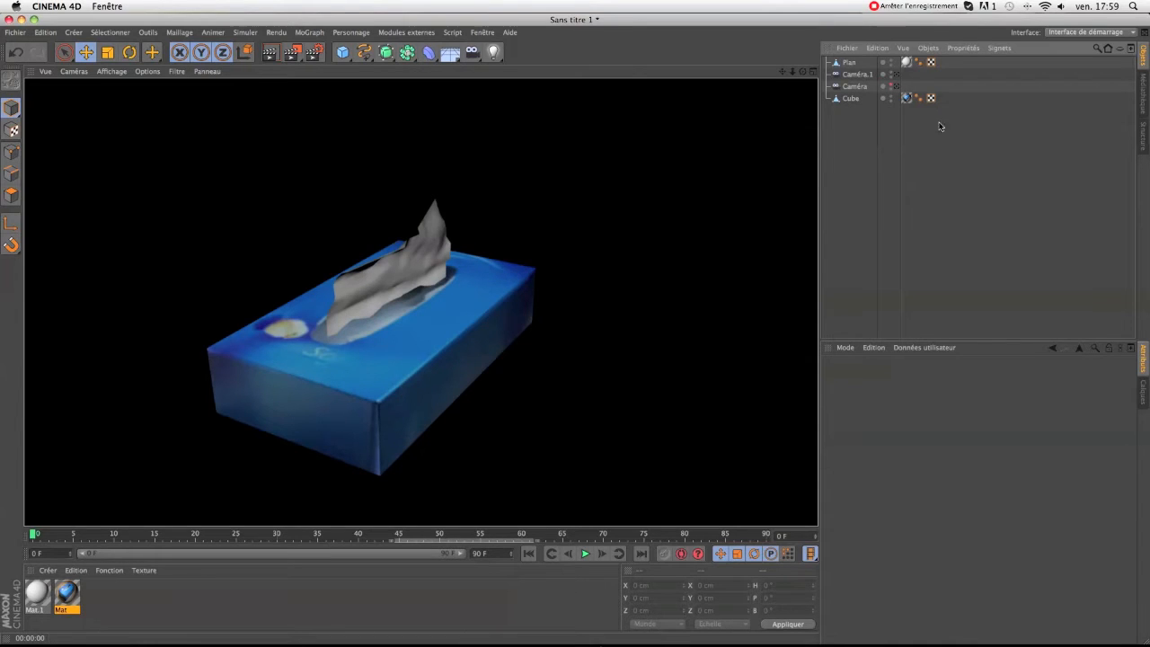
left_click(890, 62)
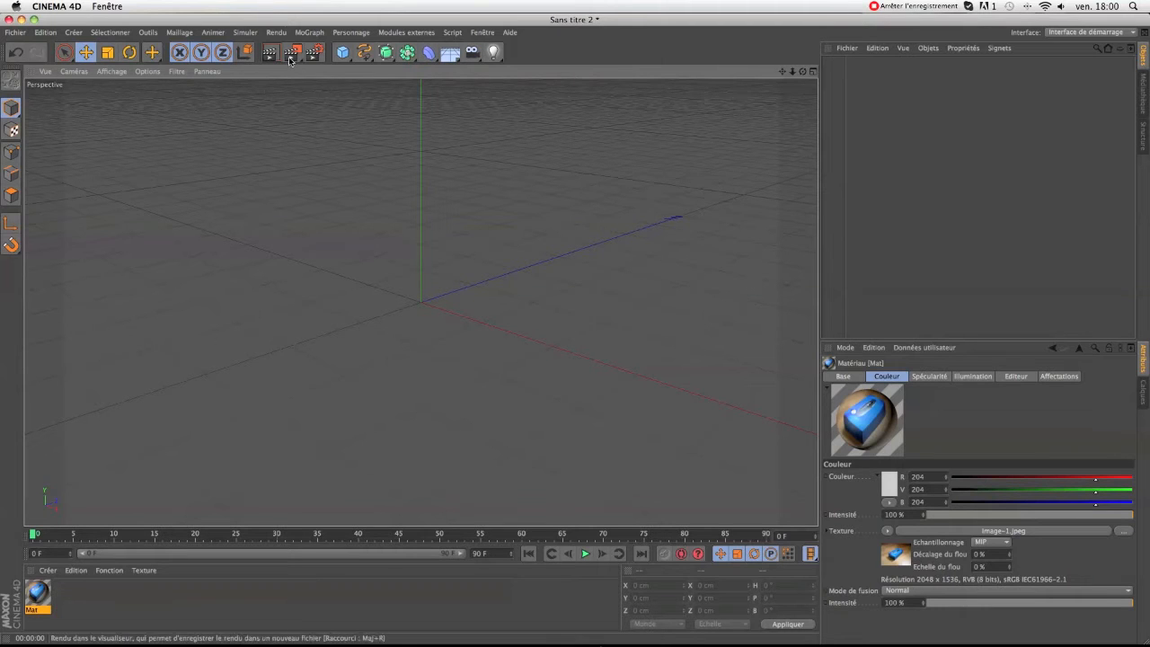
- Add a cube and set its segments to 15 along X, Y and Z
left_click(342, 53)
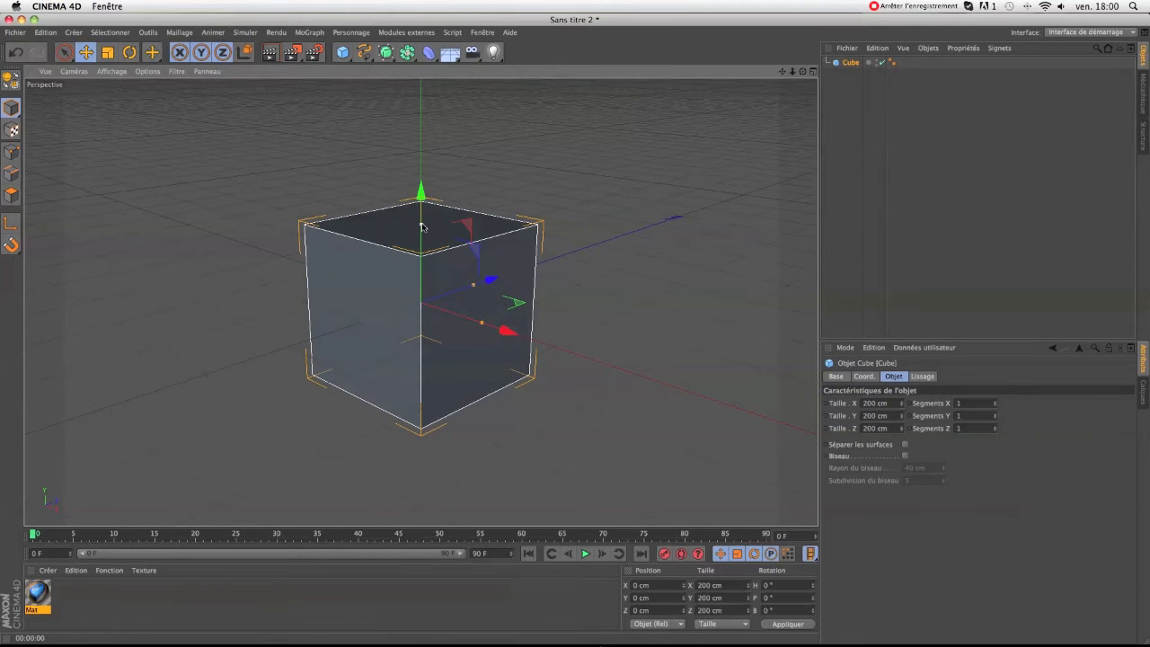
mouse_move(993, 406)
left_mouse_down()
mouse_move(994, 382)
mouse_move(995, 417)
left_mouse_up()
left_click(995, 417)
left_click(994, 417)
left_click(994, 417)
left_click(995, 417)
left_click(995, 416)
left_click(994, 403)
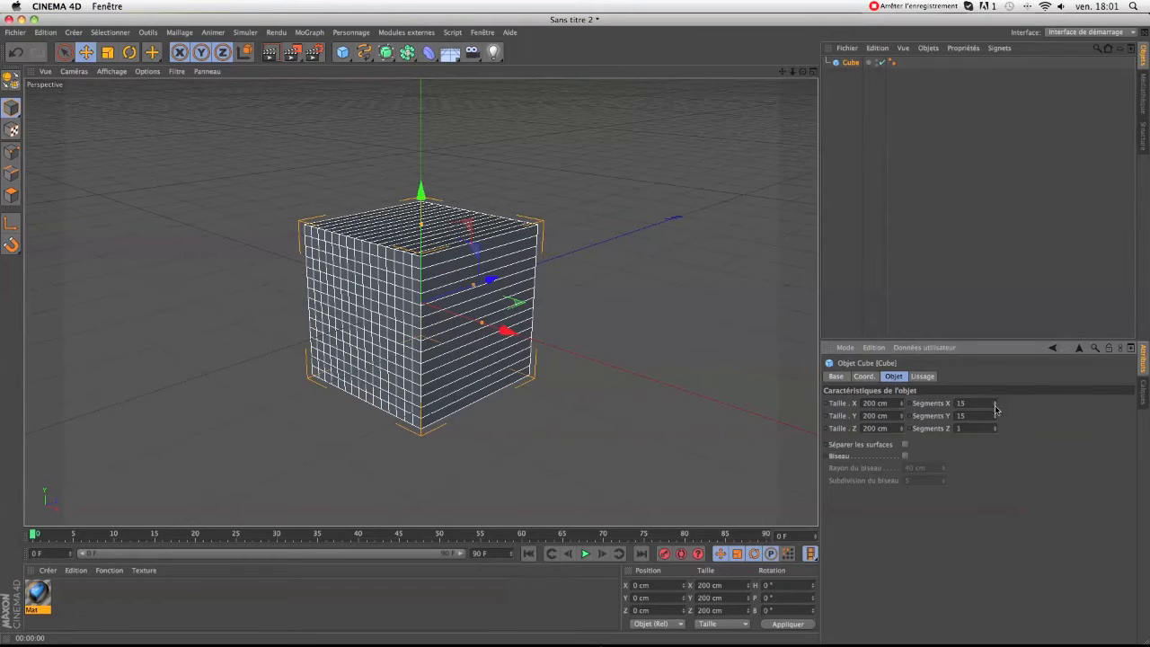
left_click_drag(996, 431, 995, 432)
left_click(995, 432)
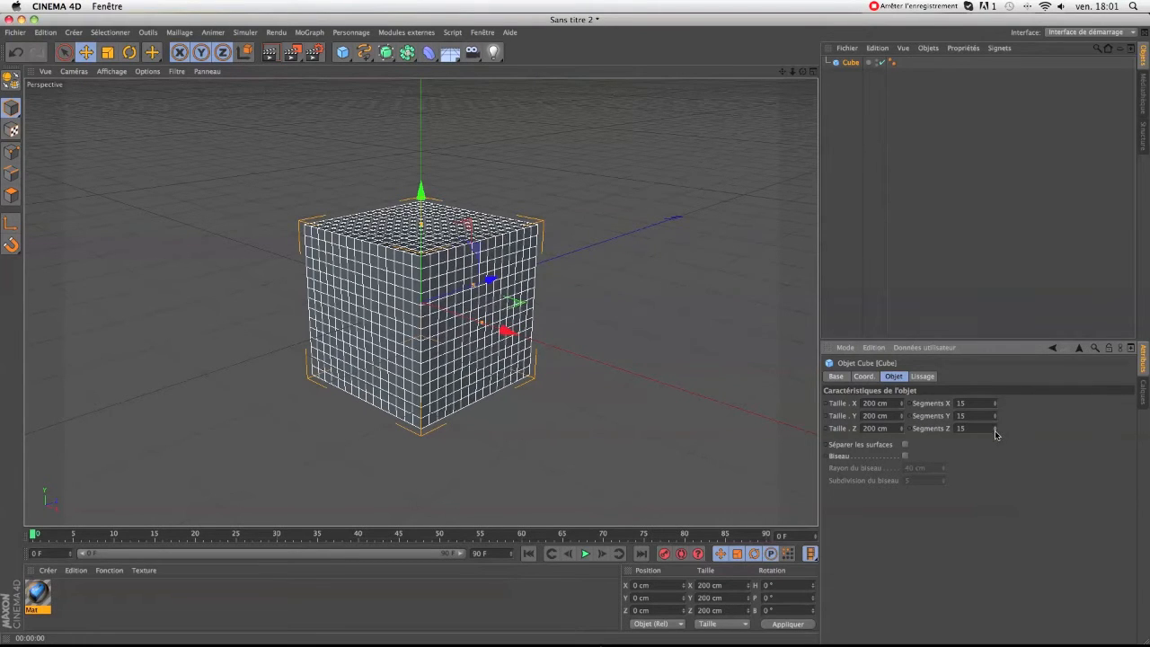
- Resize the cube to about 200 × 83 × 364 cm and apply the Mat material to it
left_click_drag(422, 226, 510, 269)
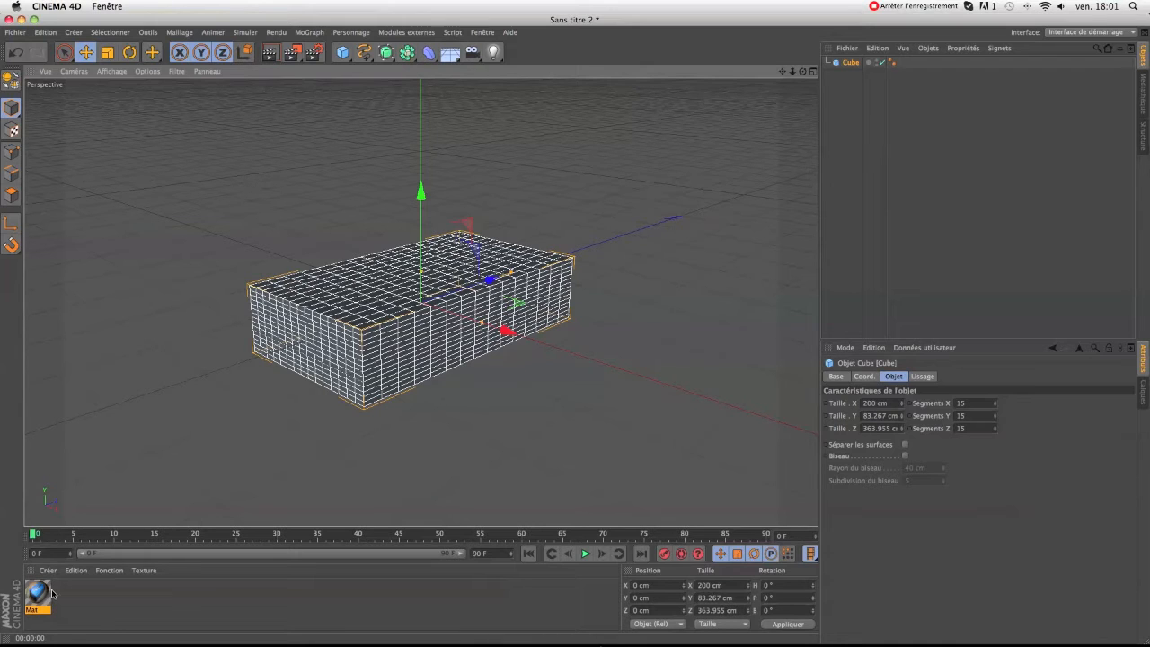
left_click_drag(38, 593, 350, 366)
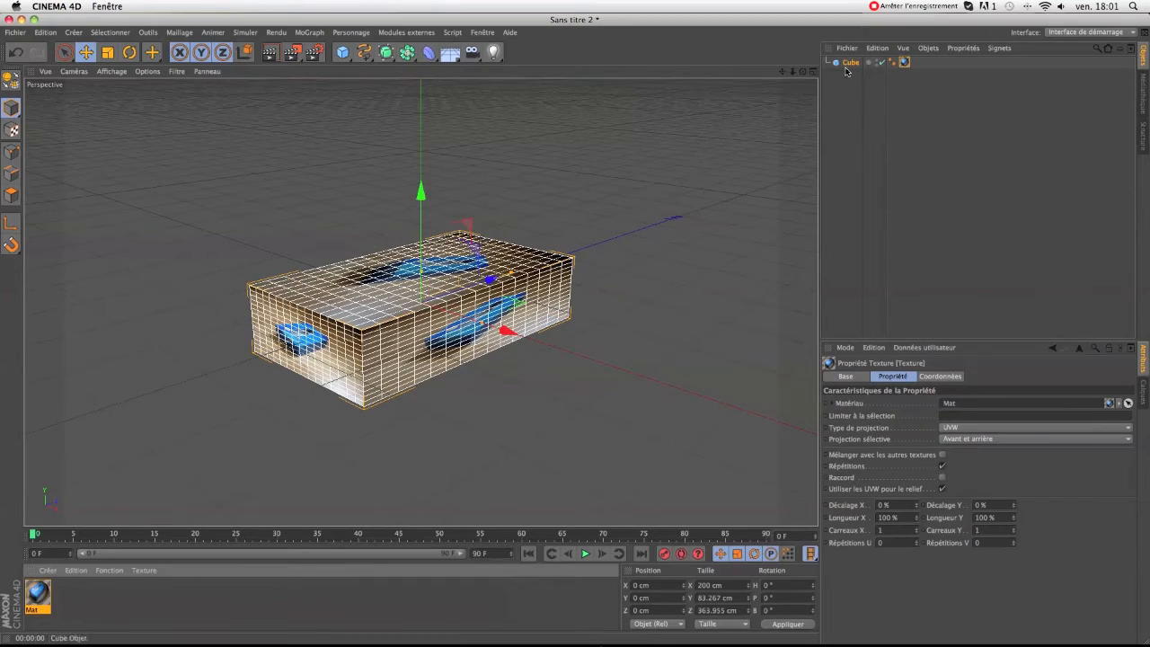
- Add a camera from a higher view of the box and look through it
left_click_drag(802, 72, 835, 99)
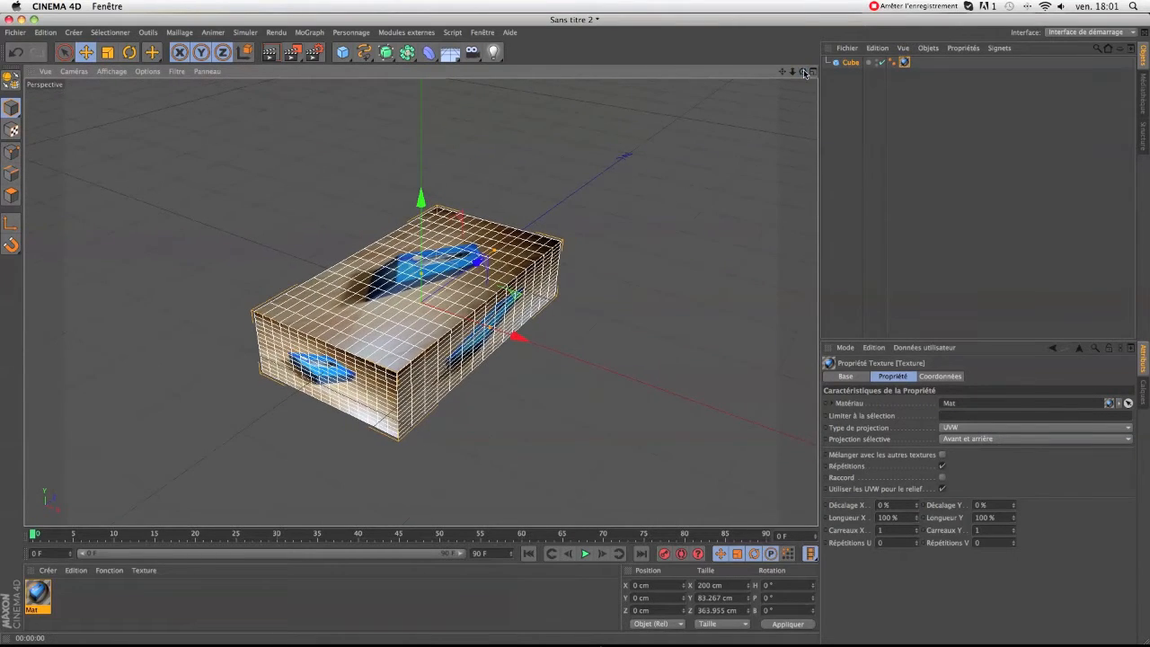
left_click(472, 52)
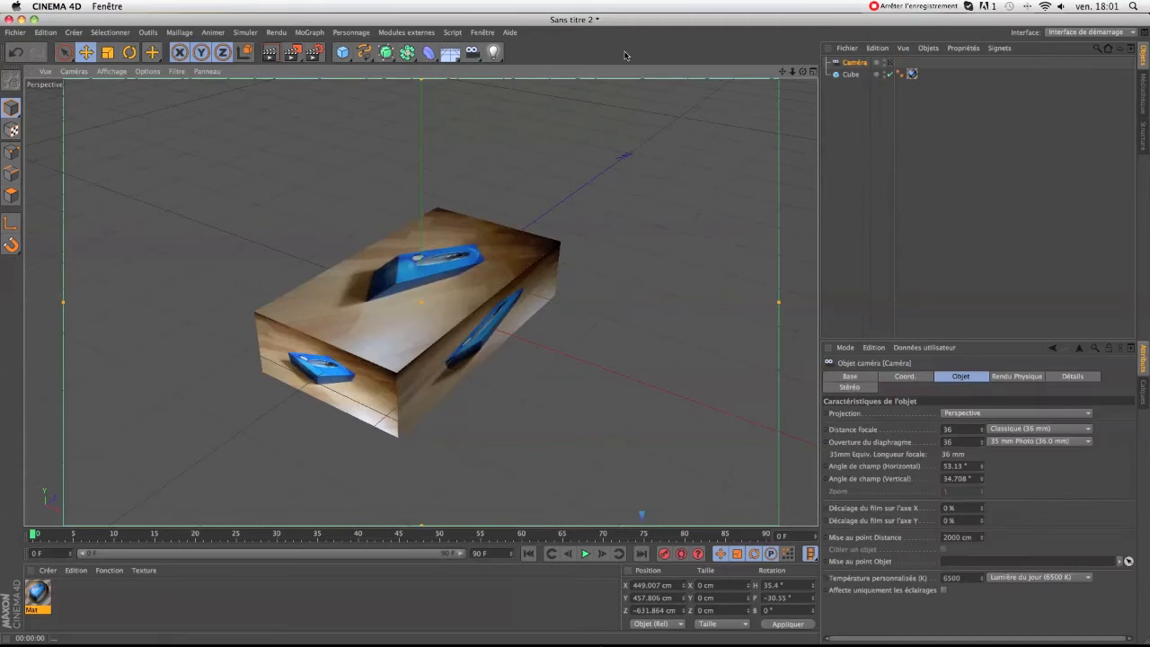
left_click(888, 63)
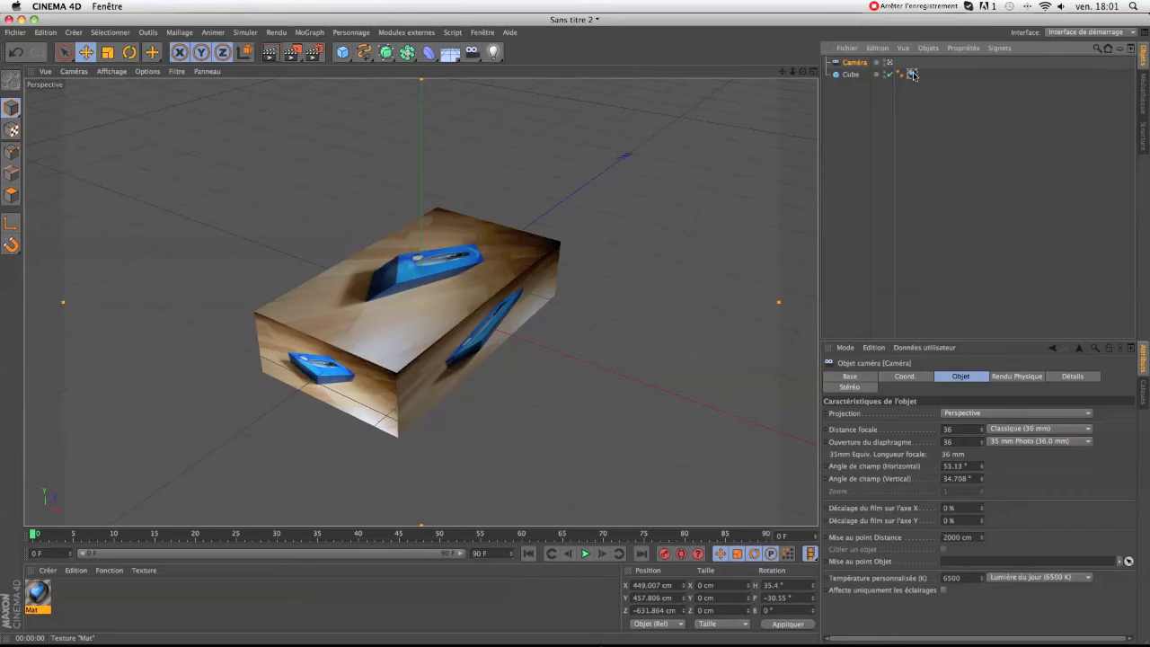
- Set the cube's texture projection type to Caméra and assign the Caméra object as its projecting camera
left_click(912, 74)
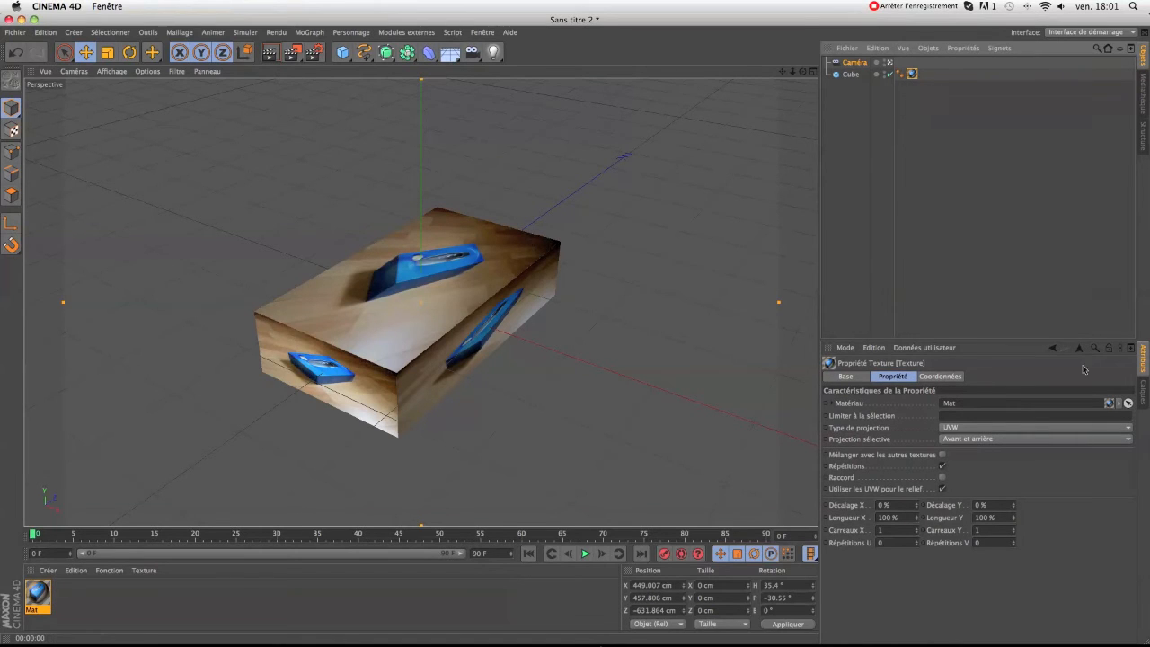
left_click(1116, 430)
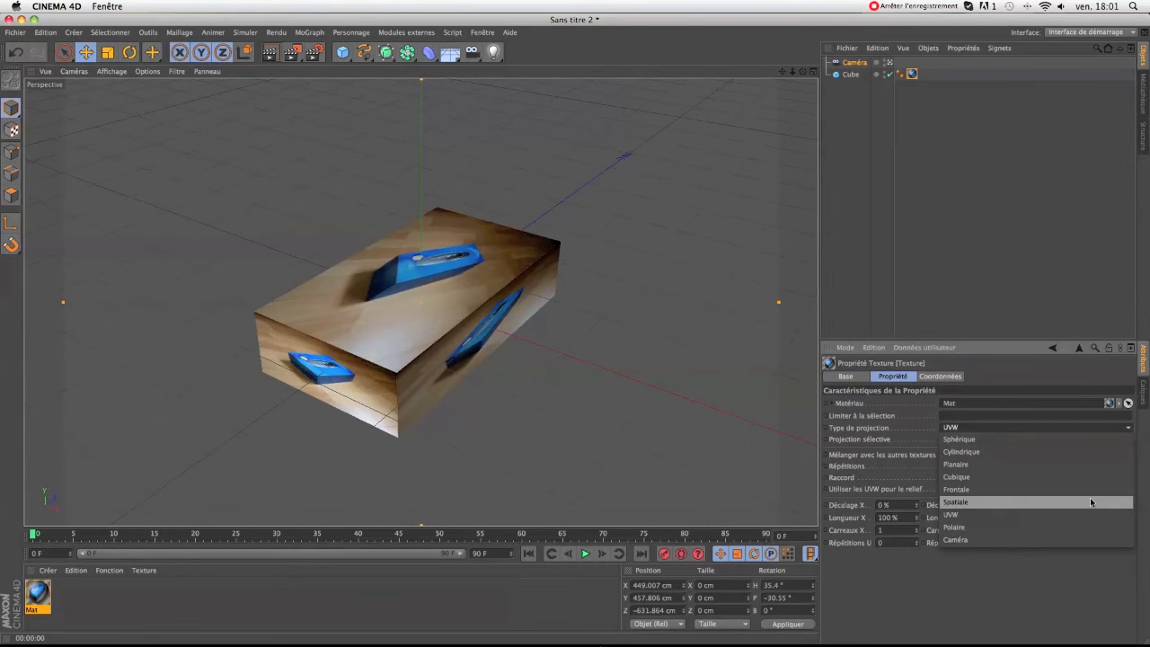
left_click(1083, 540)
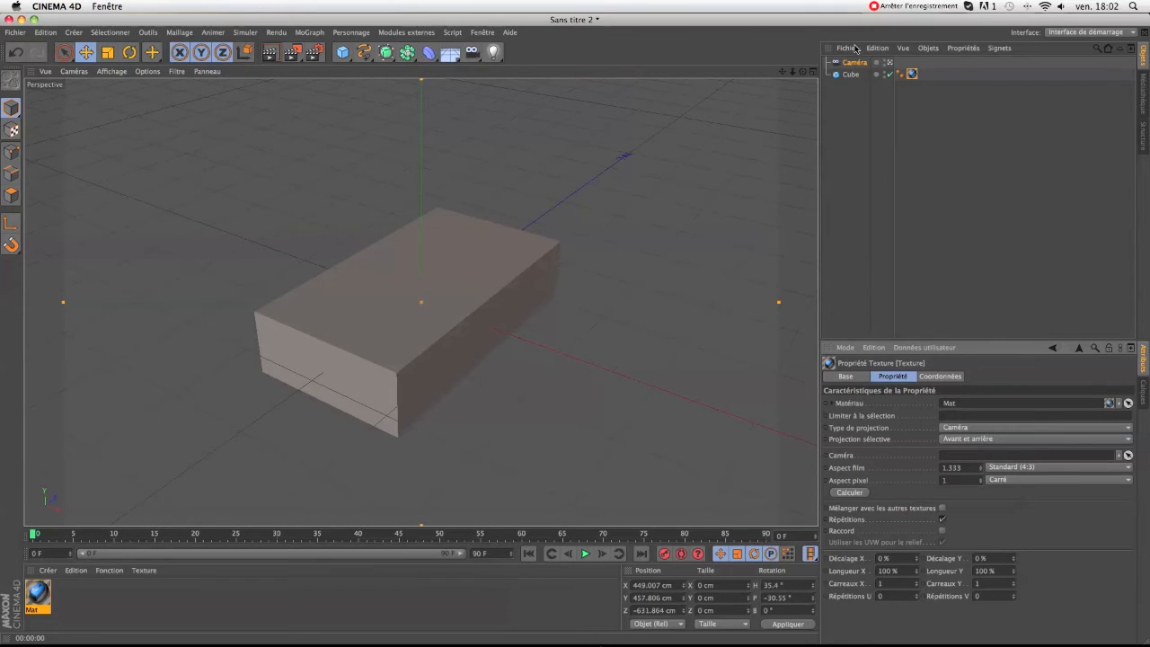
left_click_drag(854, 62, 967, 457)
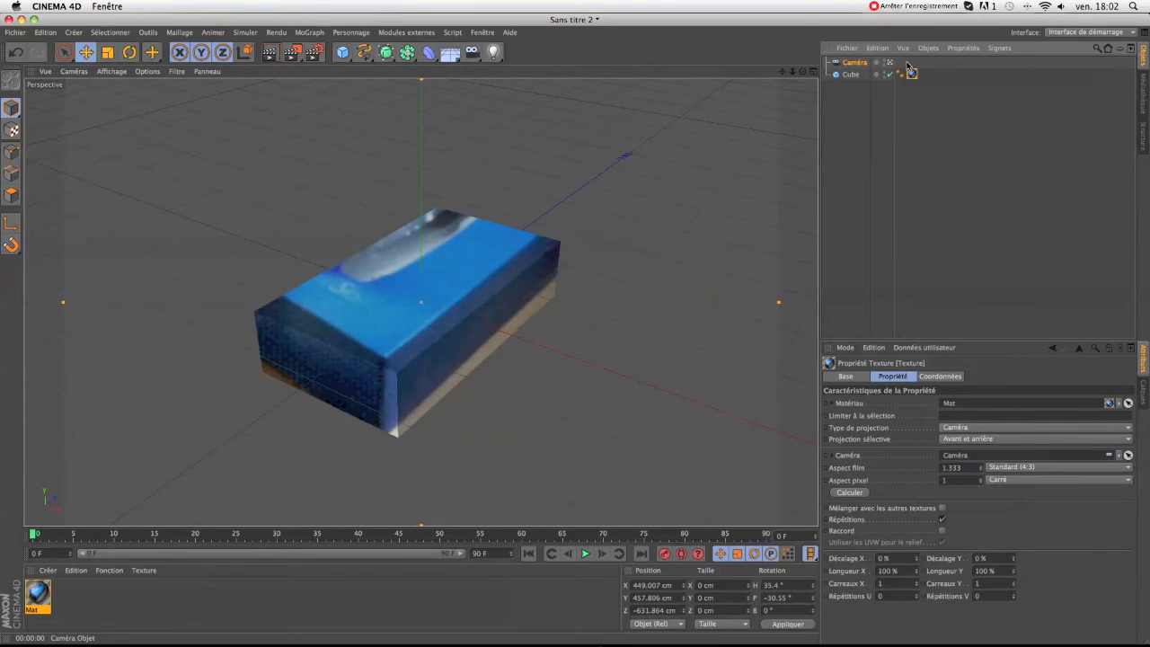
- Adjust the camera's viewpoint to fit the projected box photo to the cube, and check the mapping from outside the camera
mouse_move(802, 71)
left_mouse_down()
mouse_move(813, 94)
mouse_move(831, 91)
mouse_move(764, 78)
mouse_move(764, 59)
mouse_move(820, 85)
mouse_move(781, 127)
mouse_move(743, 117)
mouse_move(797, 53)
mouse_move(752, 81)
mouse_move(843, 98)
mouse_move(853, 166)
mouse_move(799, 86)
mouse_move(802, 72)
mouse_move(827, 72)
mouse_move(785, 71)
mouse_move(877, 117)
mouse_move(780, 68)
mouse_move(701, 4)
mouse_move(634, 56)
mouse_move(839, 63)
mouse_move(931, 83)
mouse_move(935, 96)
mouse_move(926, 75)
mouse_move(753, 72)
mouse_move(814, 78)
left_mouse_up()
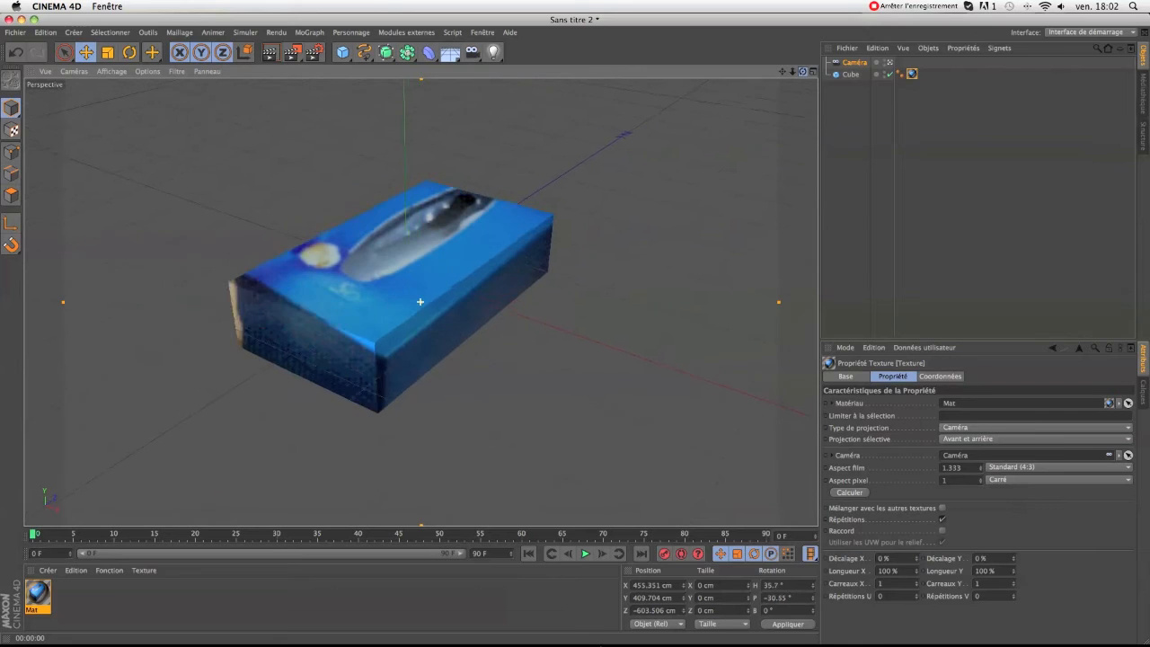
left_click_drag(802, 72, 783, 87)
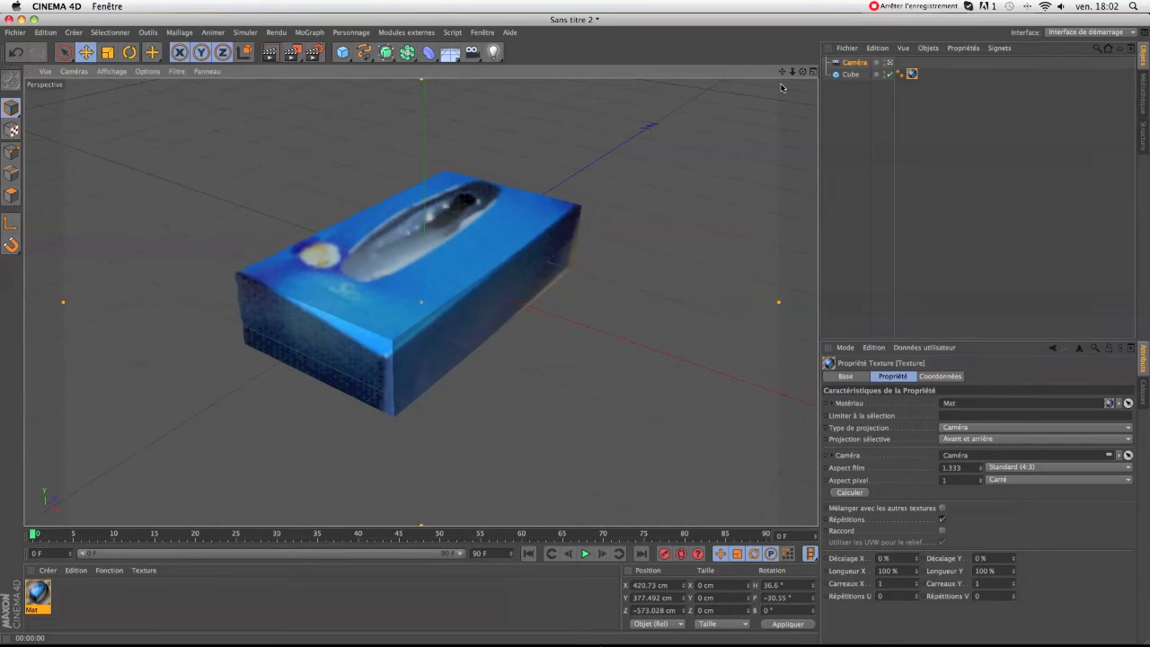
left_click(891, 63)
left_click_drag(802, 71, 656, 100)
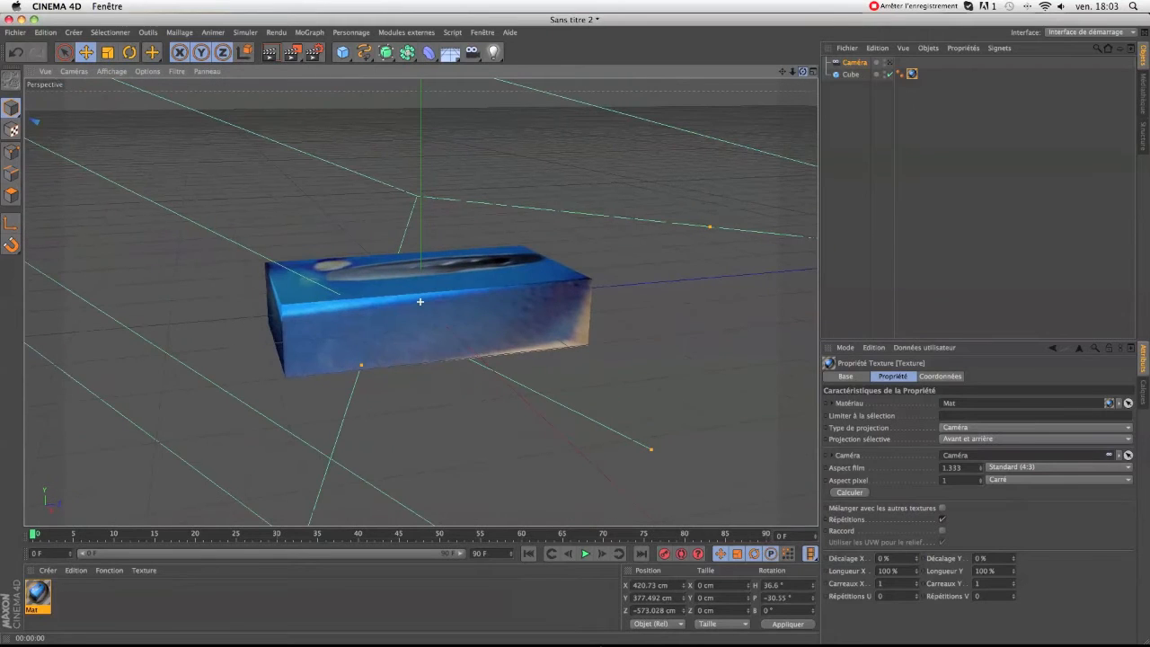
left_click(888, 62)
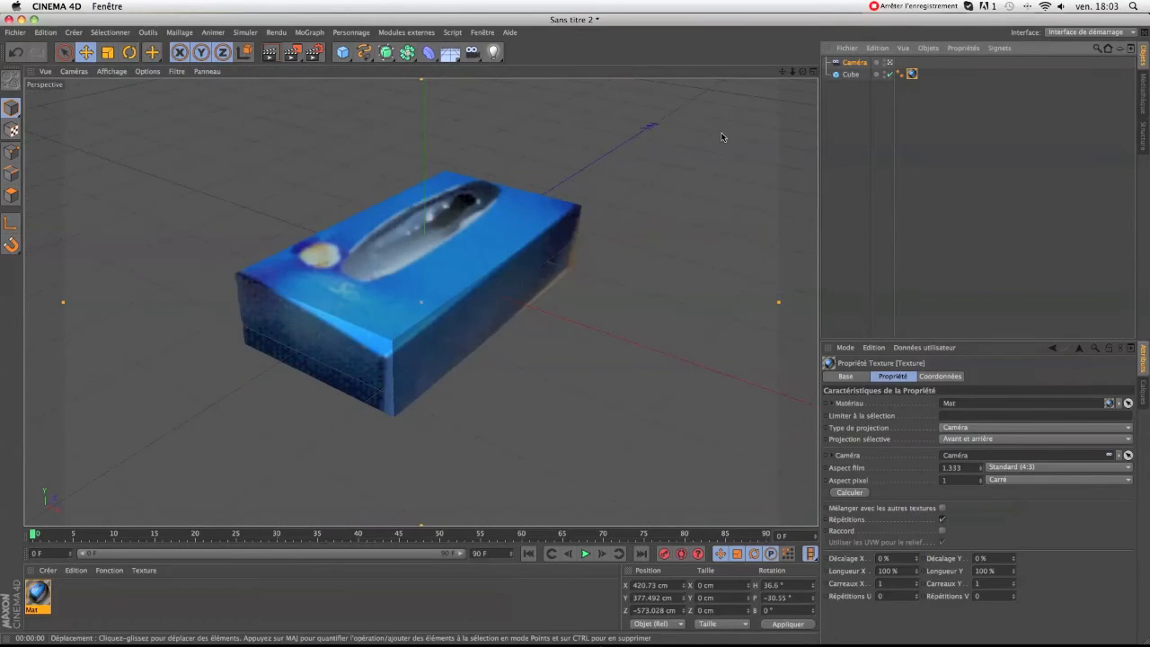
- Reduce the cube's segments to 10 along X, Y and Z
left_click(850, 74)
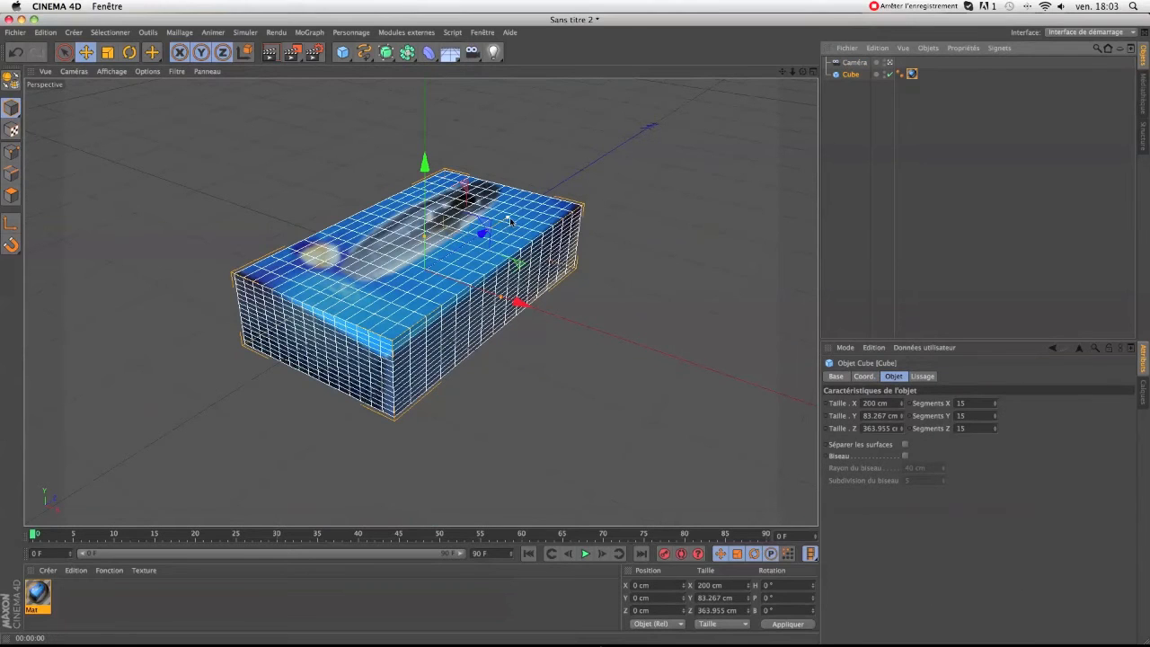
double_click(971, 416)
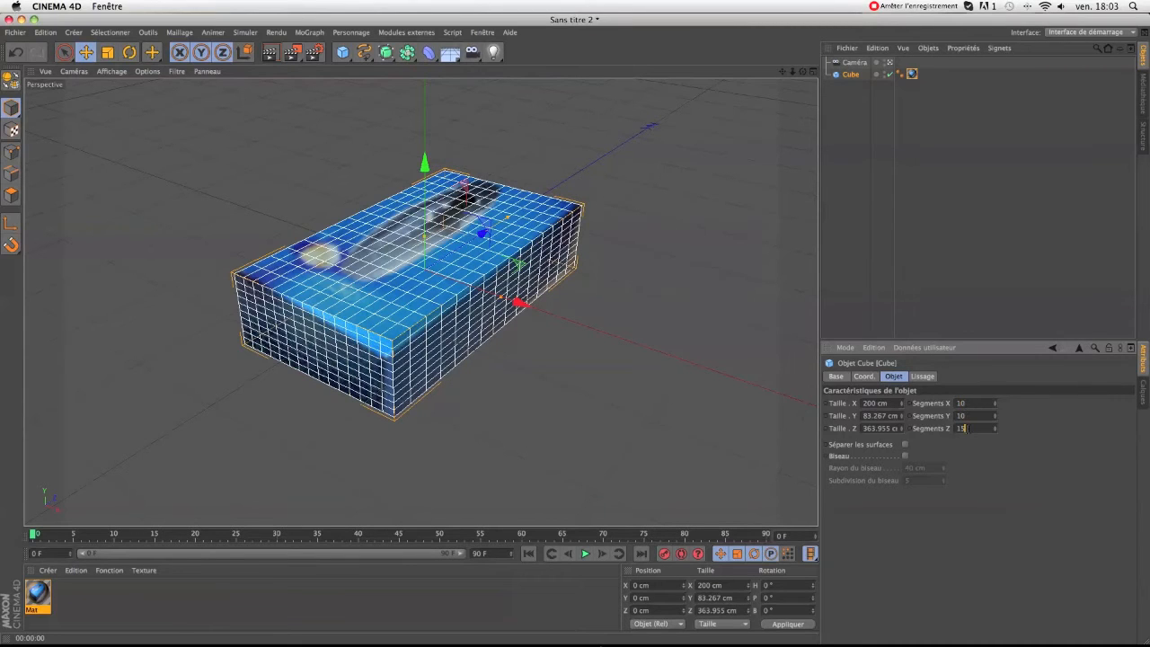
left_click(966, 428)
type("10")
left_click(839, 166)
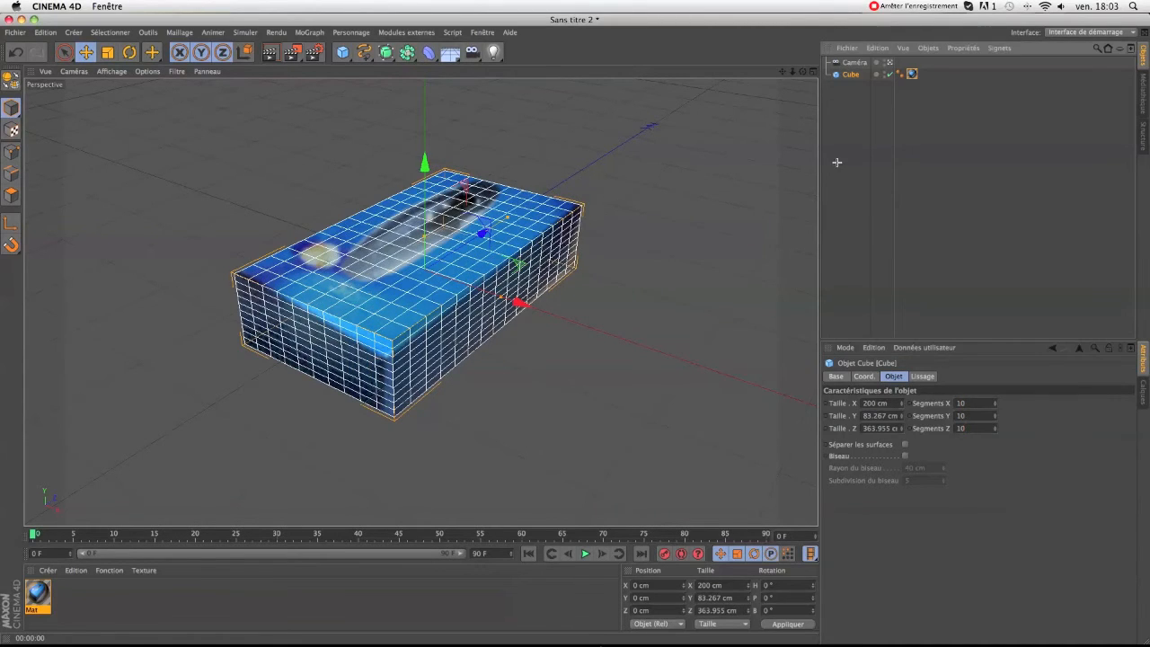
left_click(842, 77)
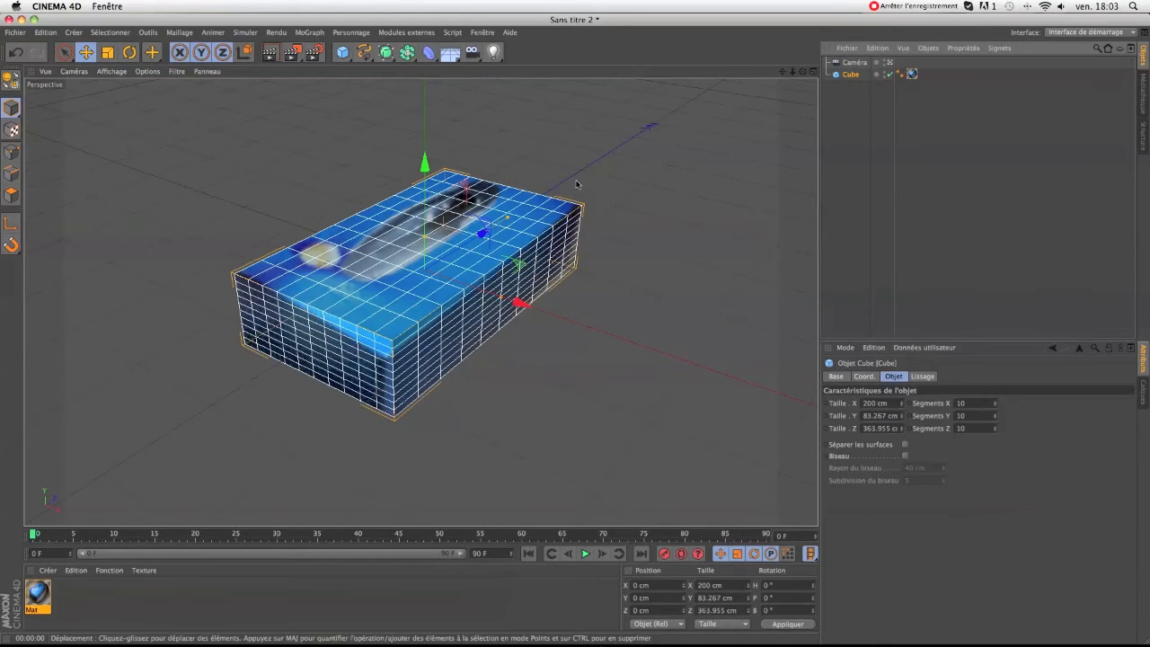
- Nudge the cube to about -0.5 cm in Z and rotate its bank angle to about 5.5°
left_click_drag(482, 235, 482, 233)
left_click(134, 51)
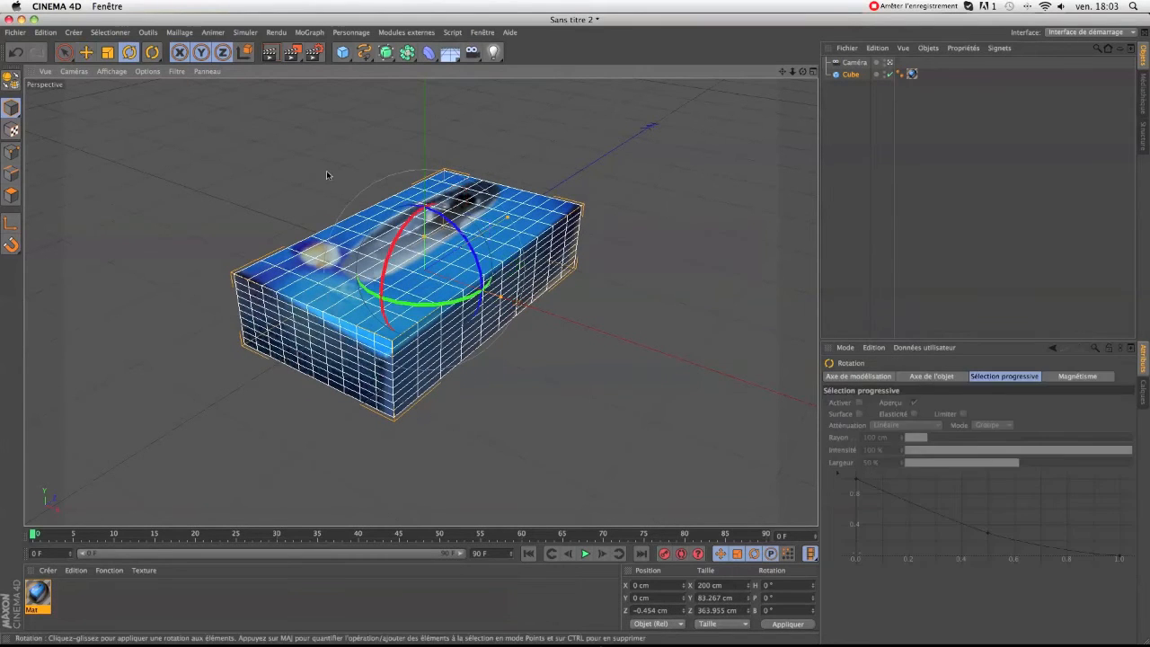
left_click_drag(469, 241, 460, 256)
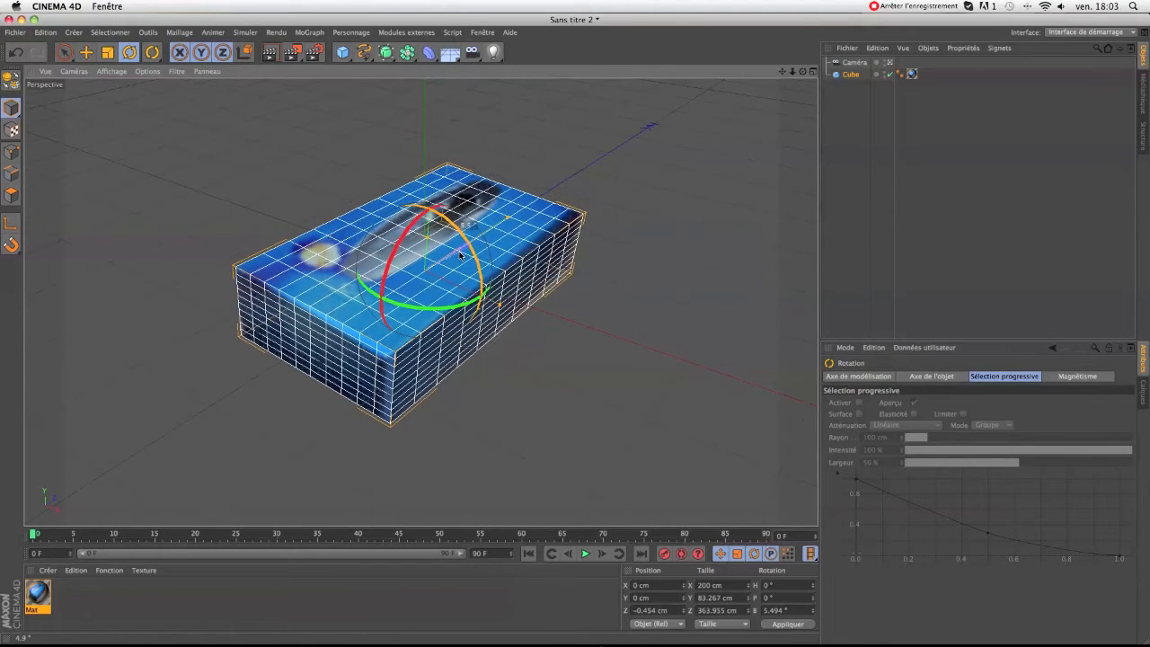
- Move the cube to about -4.5 cm in X and -7.3 cm in Y to align it with the projected photo
left_click(65, 52)
left_click_drag(519, 313, 515, 310)
left_click_drag(427, 161, 430, 169)
left_click_drag(476, 235, 483, 233)
left_click_drag(430, 165, 430, 172)
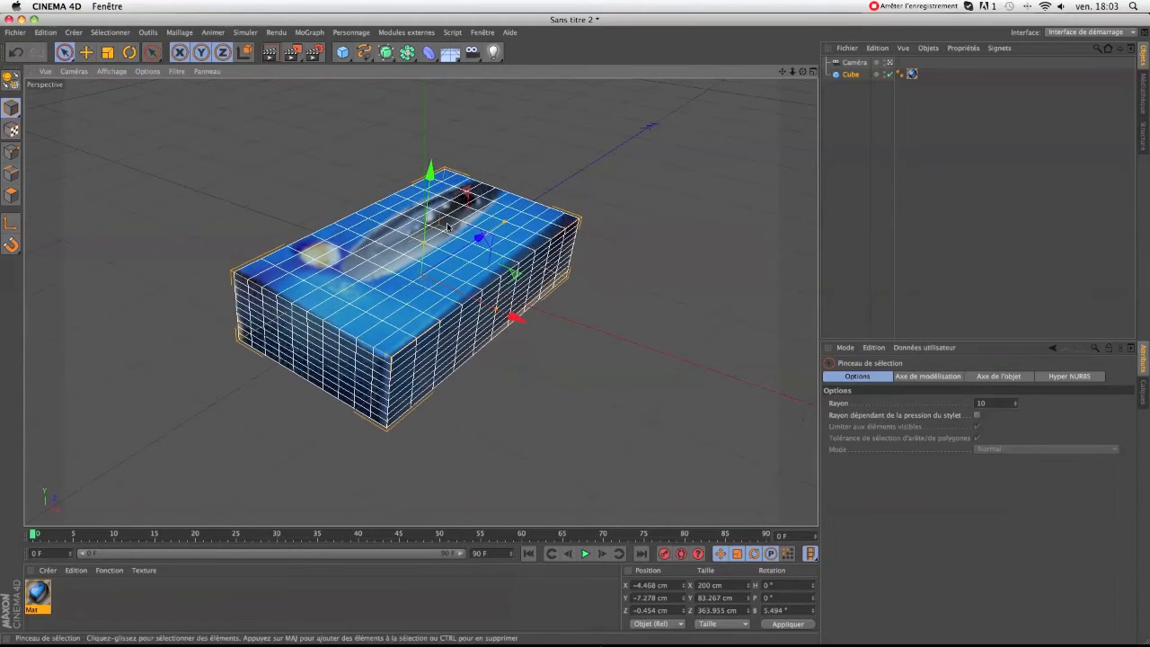
- Lengthen the cube to about 447 cm in Z and rotate its heading to about 2.4° to follow the photo
left_click_drag(515, 318, 513, 317)
left_click_drag(502, 224, 519, 212)
left_click(129, 52)
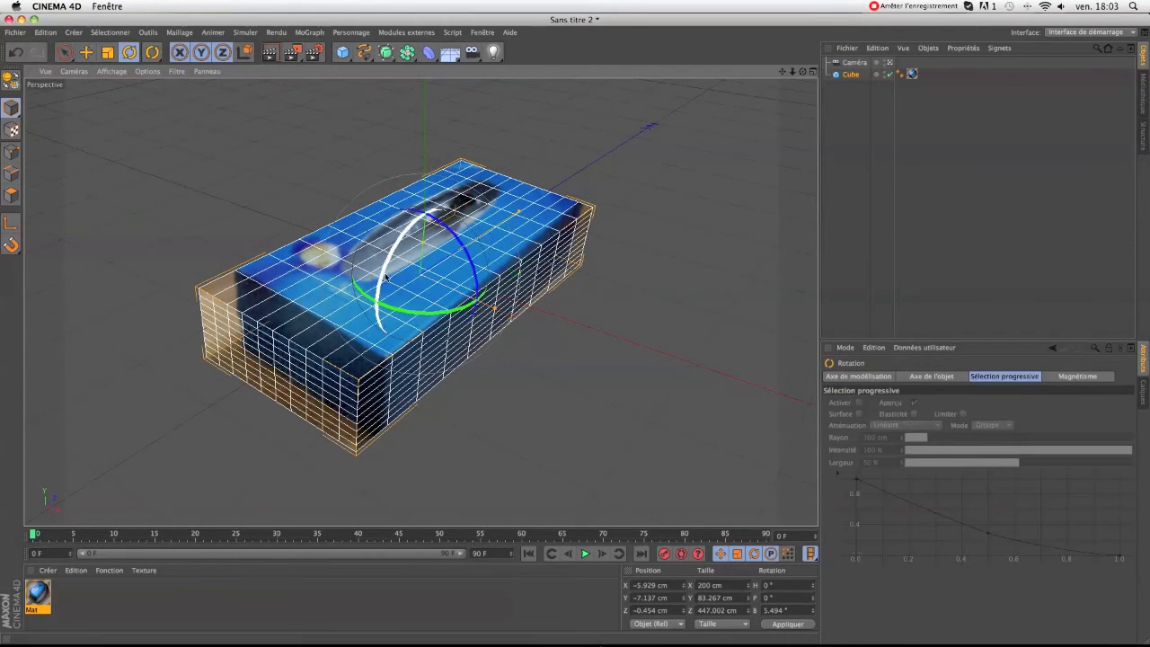
left_click_drag(429, 314, 426, 312)
- Move the cube to about -15.7 cm in X and 43.8 cm in Z, and lengthen it to about 458 cm in Z
left_click(60, 51)
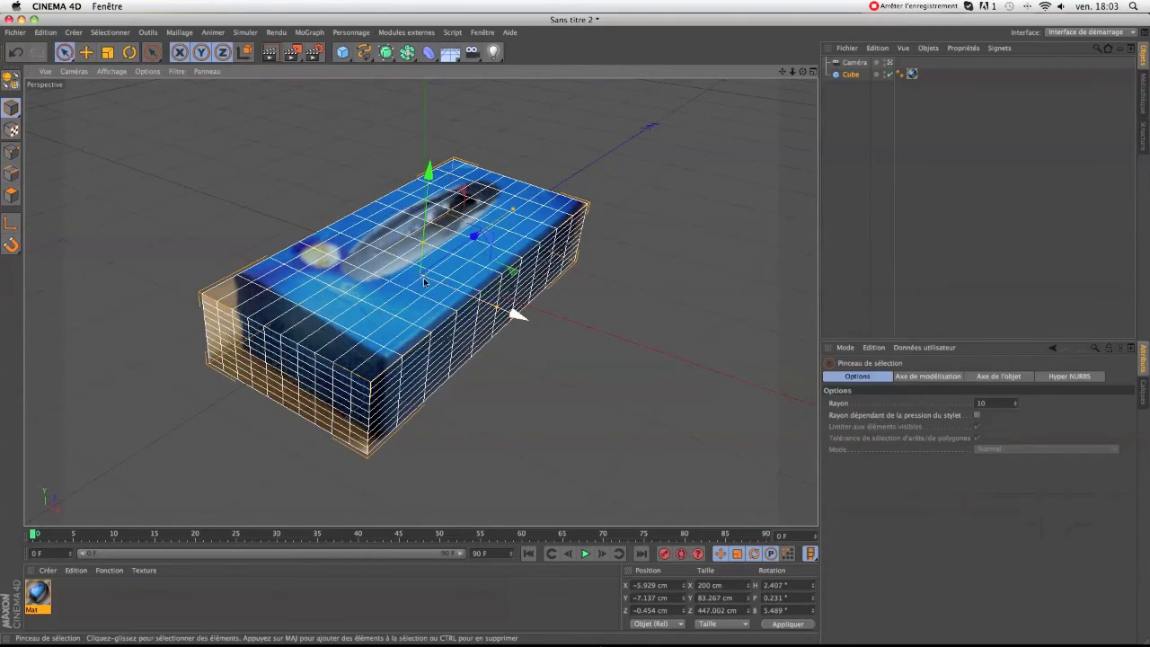
left_click_drag(519, 315, 514, 314)
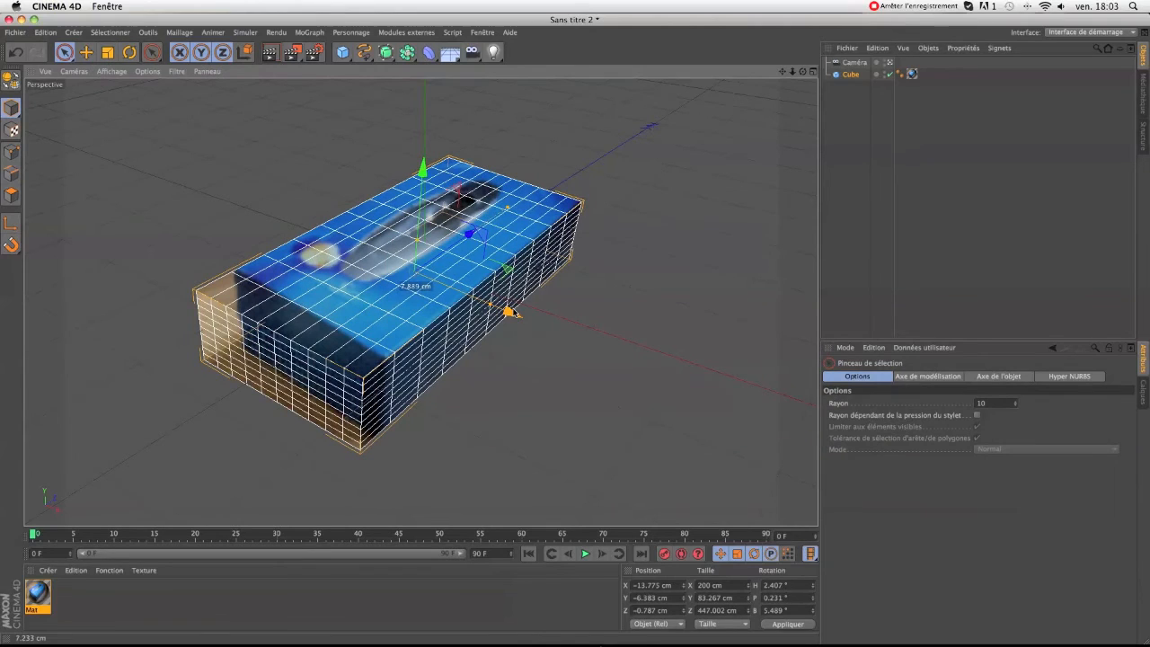
mouse_move(471, 235)
left_mouse_down()
mouse_move(486, 218)
mouse_move(475, 226)
left_mouse_up()
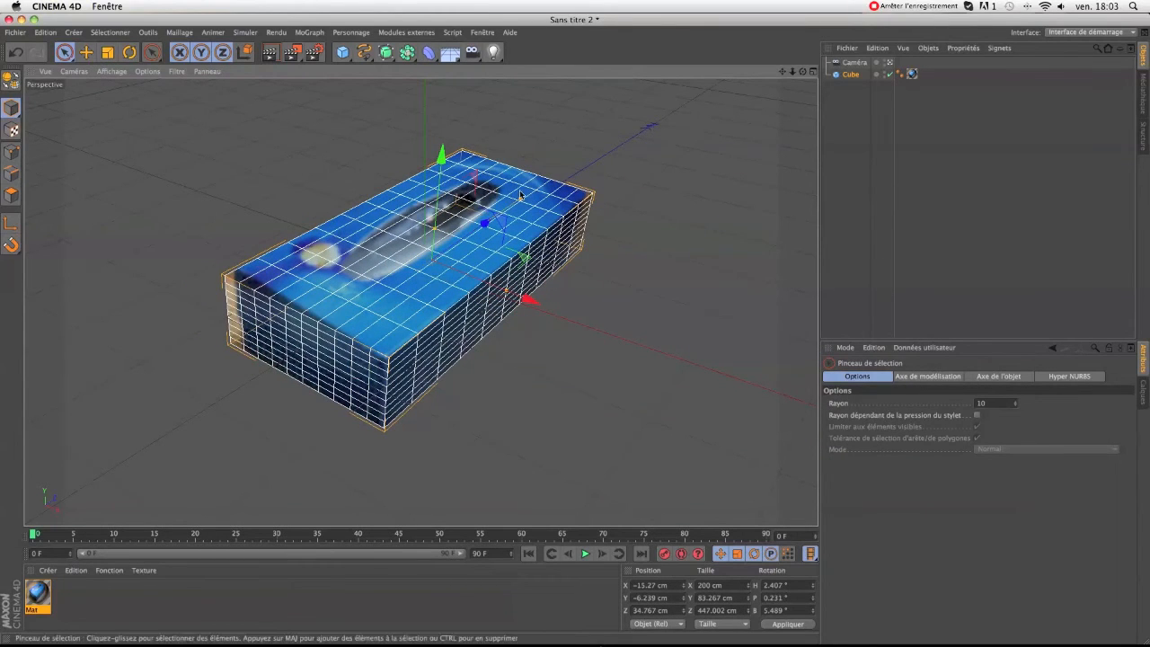
left_click_drag(520, 195, 488, 222)
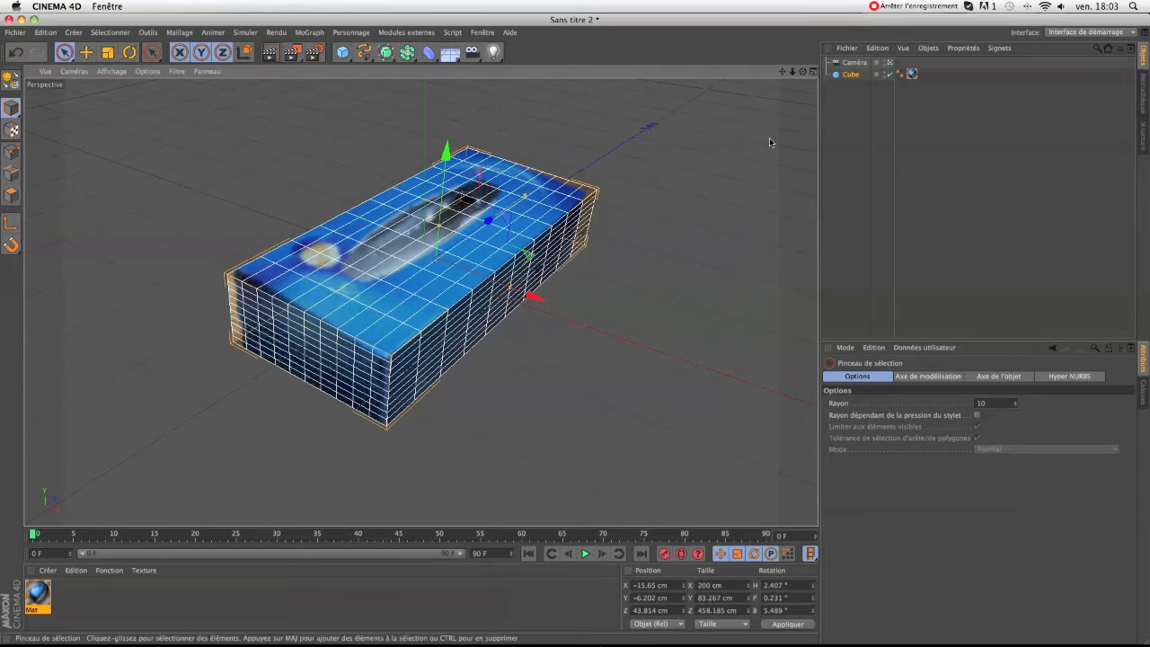
- Deselect the cube and compare its projected texture through the camera and from several angles outside the camera
left_click(837, 131)
left_click_drag(803, 71, 811, 72)
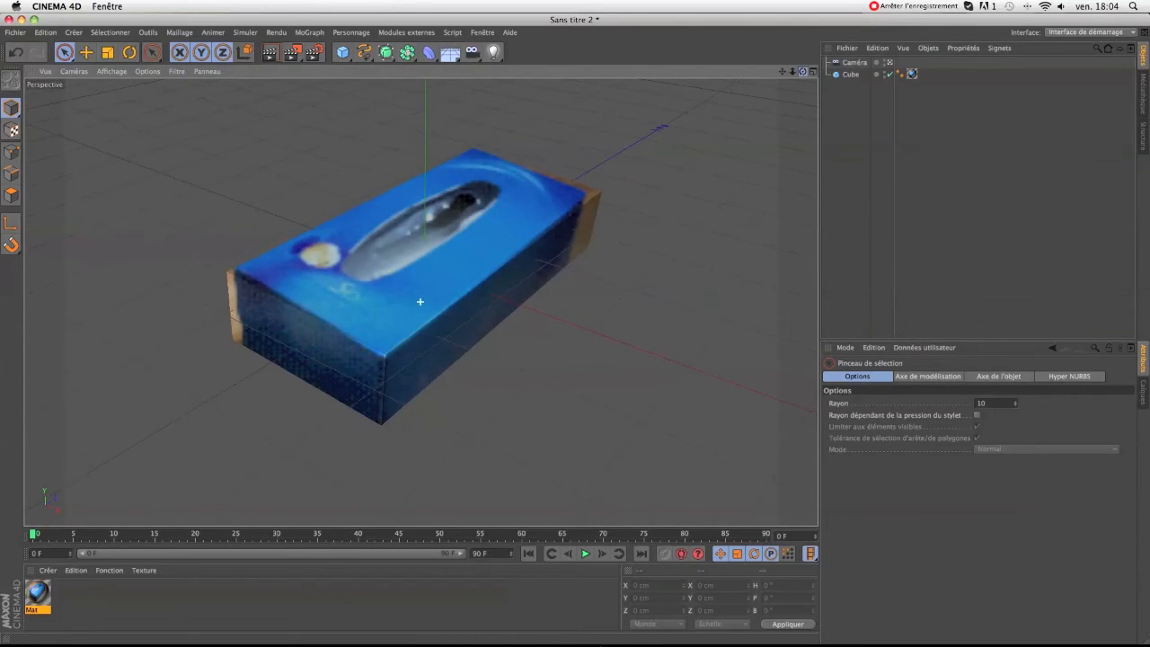
left_click(890, 62)
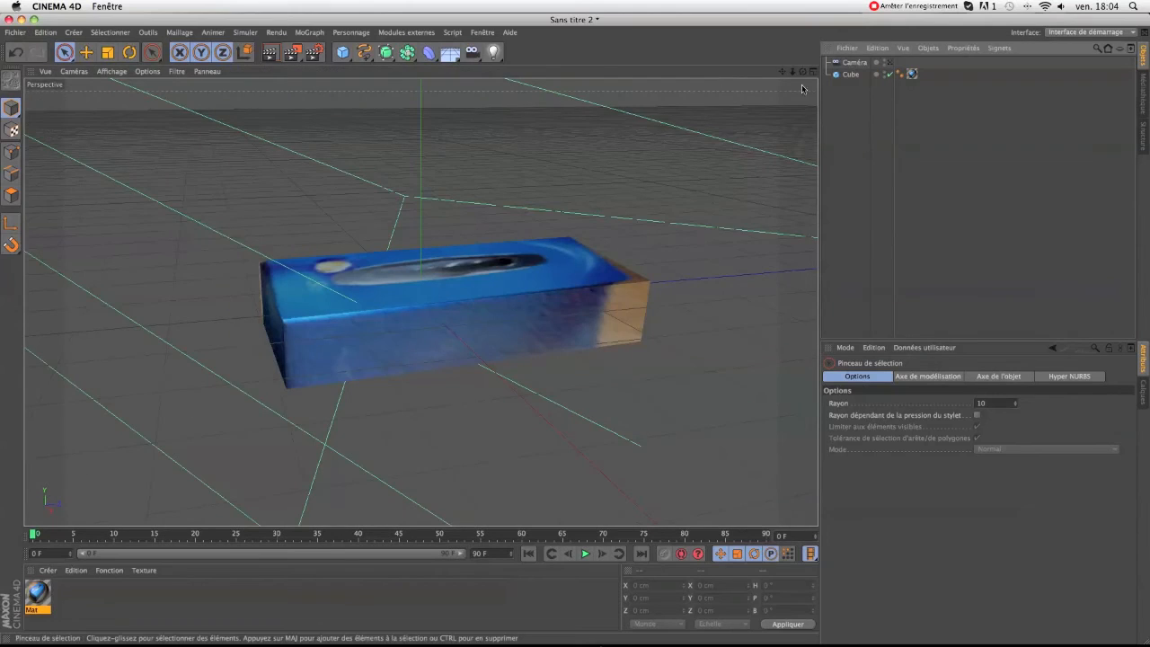
left_click_drag(803, 71, 791, 97)
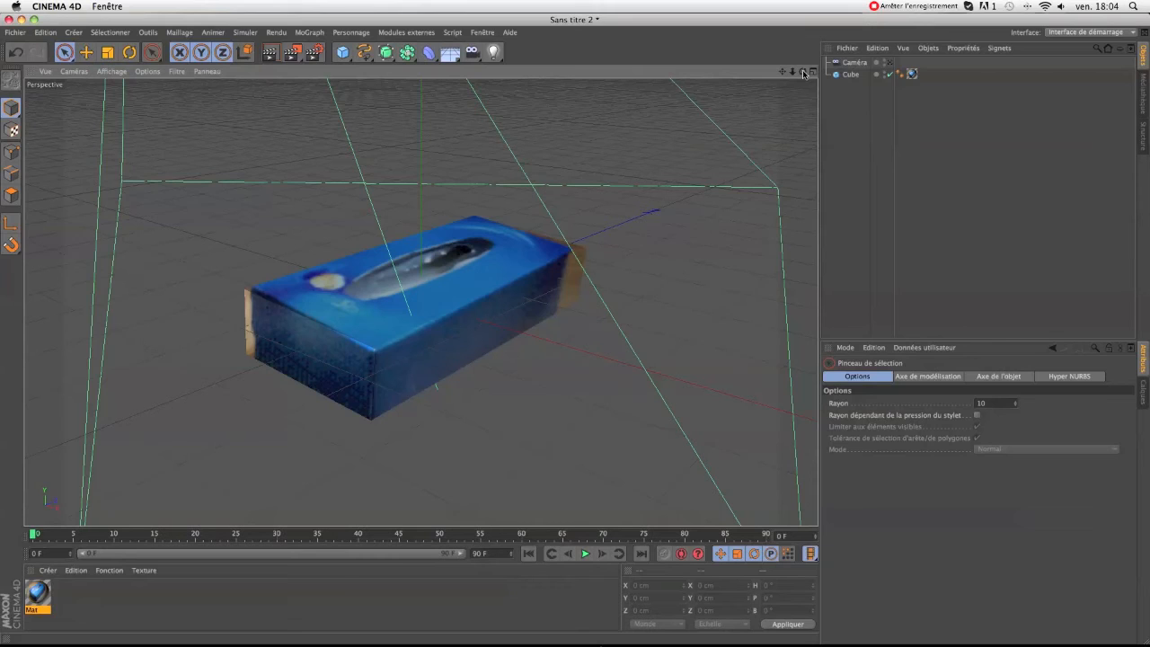
left_click(889, 62)
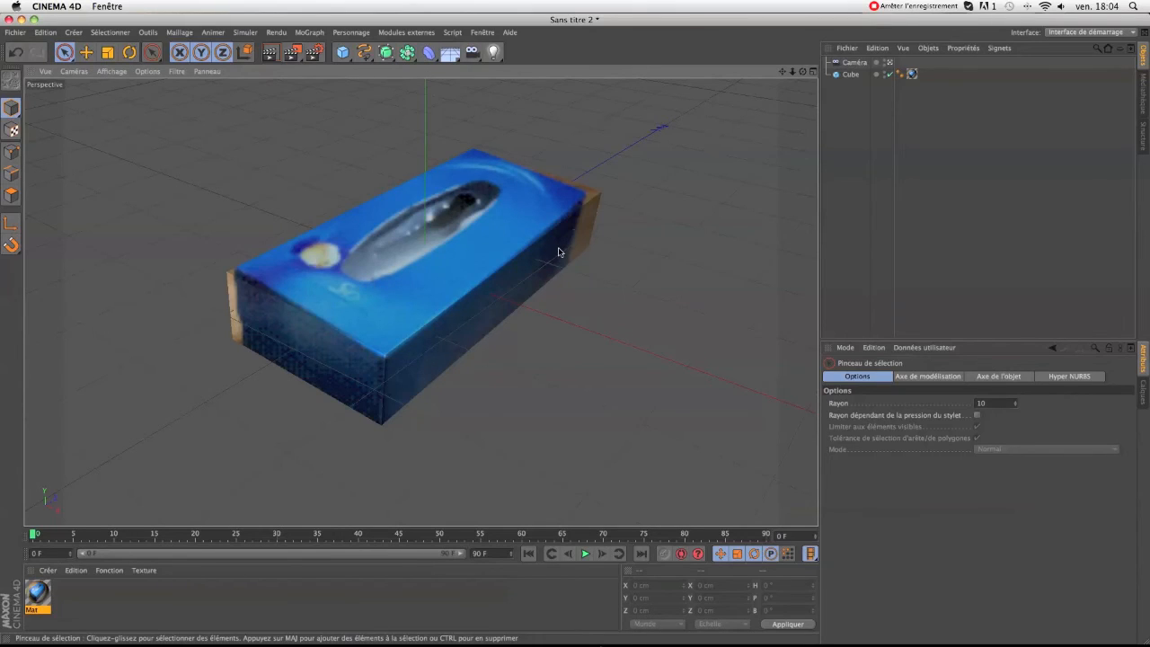
left_click(890, 62)
left_click_drag(802, 72, 697, 126)
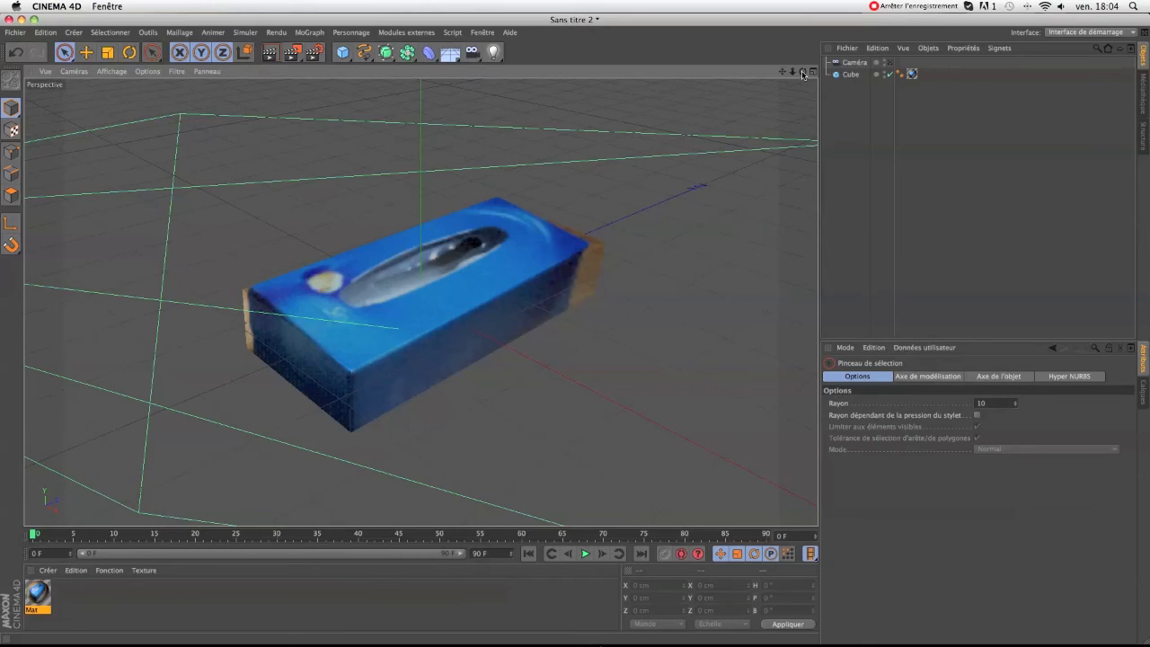
- Hide the camera in the viewport and inspect the textured tissue box from different angles
left_click(884, 61)
mouse_move(792, 71)
left_mouse_down()
mouse_move(738, 71)
mouse_move(805, 75)
left_mouse_up()
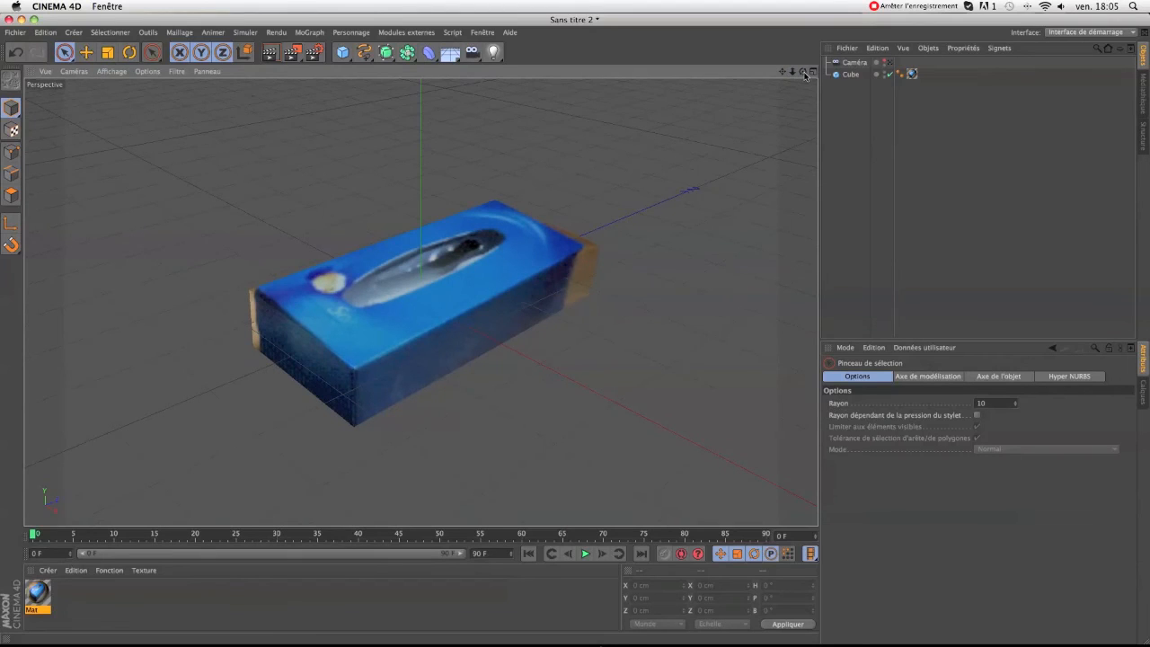
mouse_move(805, 75)
left_mouse_down()
mouse_move(763, 84)
mouse_move(804, 74)
left_mouse_up()
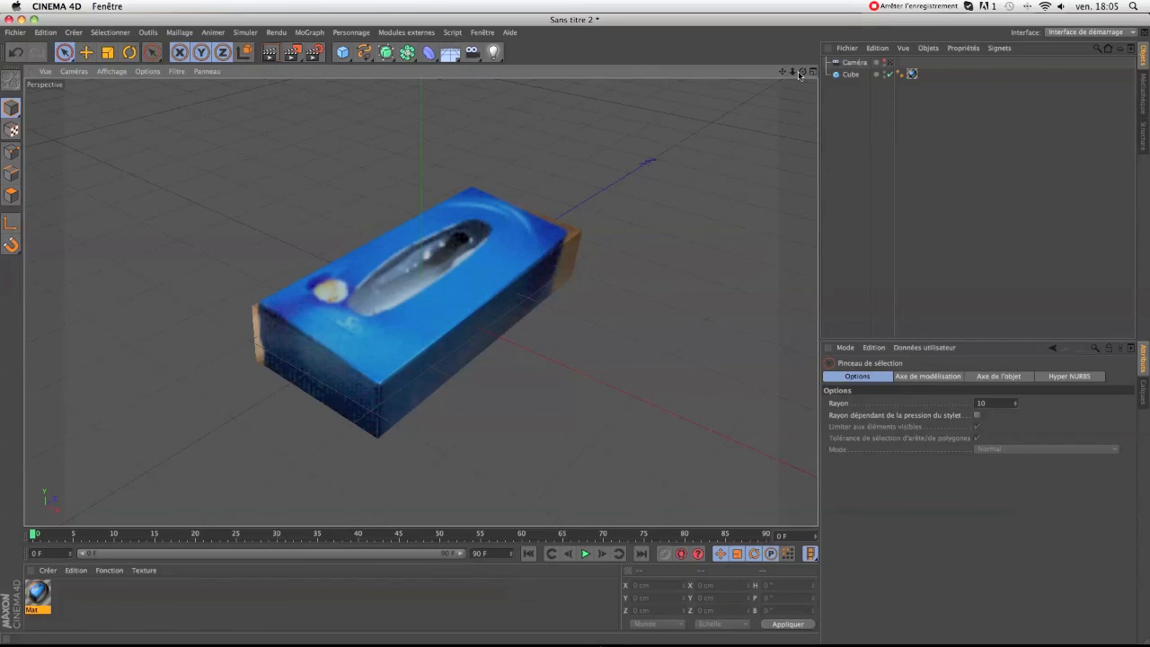
mouse_move(803, 72)
left_mouse_down()
mouse_move(844, 117)
mouse_move(799, 76)
left_mouse_up()
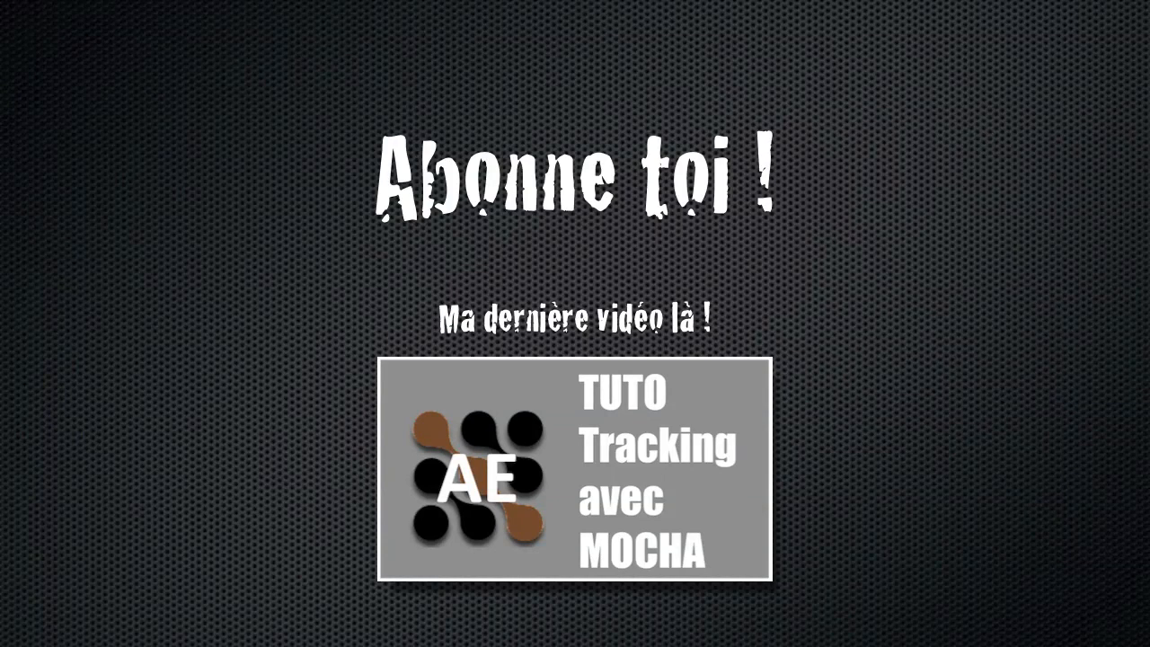